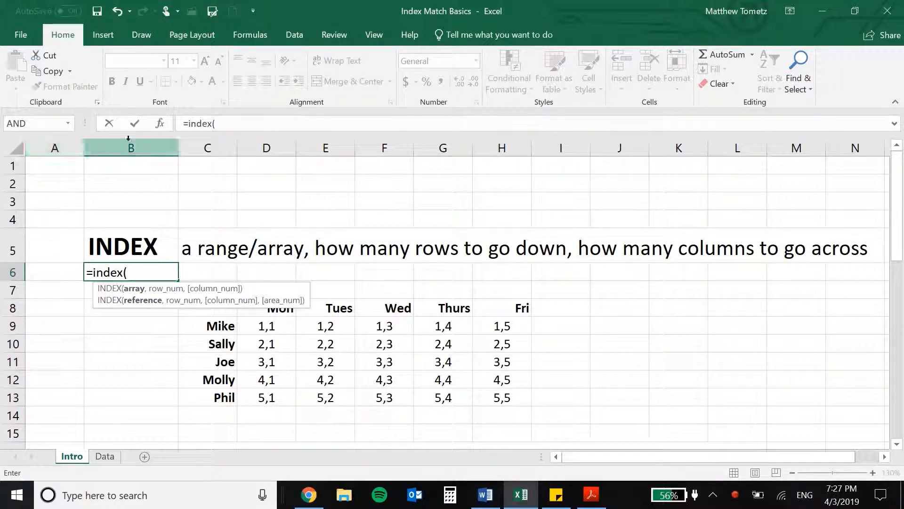
# Remove the unfinished INDEX formula from cell B6, leaving the cell empty.
pyautogui.press('BackSpace')
pyautogui.press('BackSpace')
pyautogui.press('BackSpace')
pyautogui.press('BackSpace')
pyautogui.press('BackSpace')
pyautogui.press('BackSpace')
pyautogui.press('BackSpace')
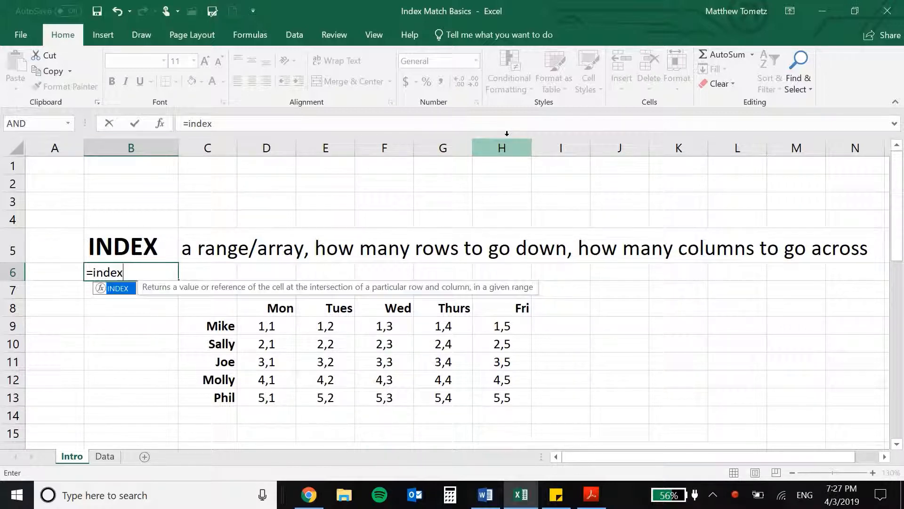
pyautogui.press('Return')
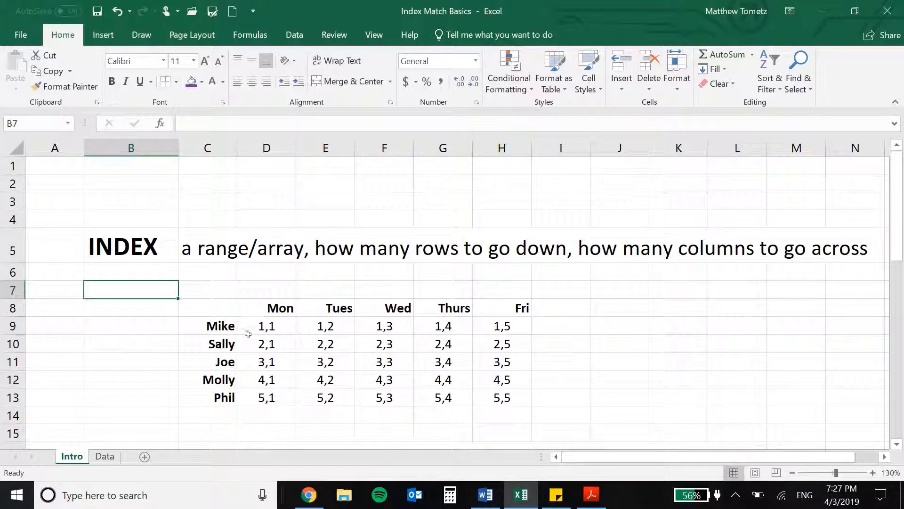
# Examine how the cells in D9:H13 relate to the row names in C9:C13 and weekday headers in D8:H8, plus the MATCH section.
pyautogui.moveTo(260, 326); pyautogui.dragTo(521, 397)
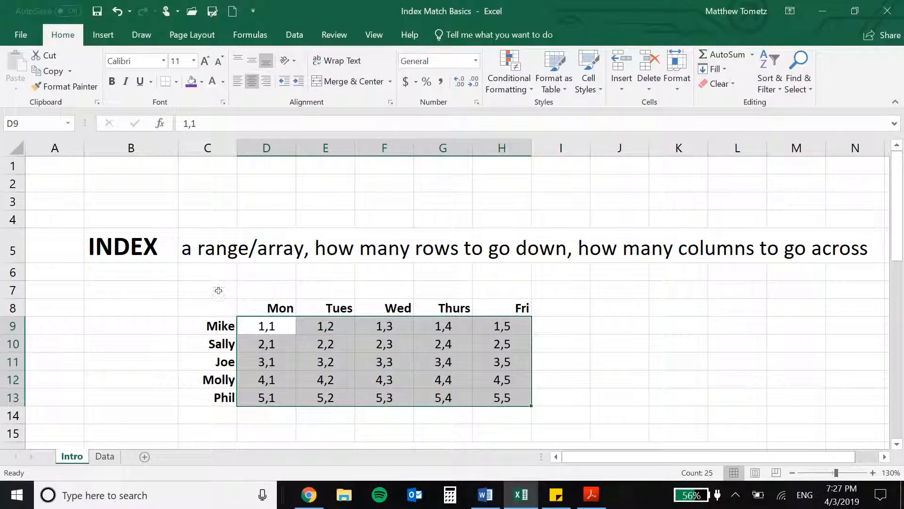
pyautogui.moveTo(208, 315); pyautogui.dragTo(214, 398)
pyautogui.click(268, 305)
pyautogui.moveTo(300, 302); pyautogui.dragTo(513, 307)
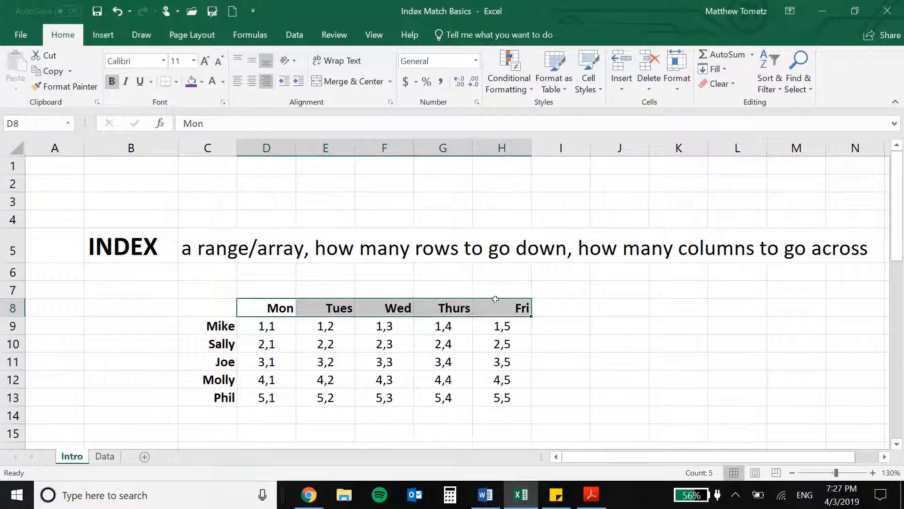
pyautogui.click(549, 303)
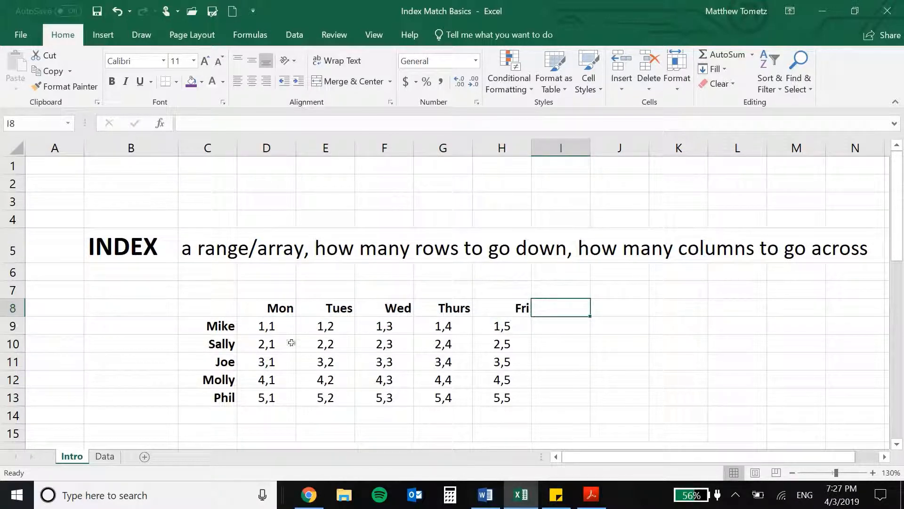
pyautogui.click(253, 323)
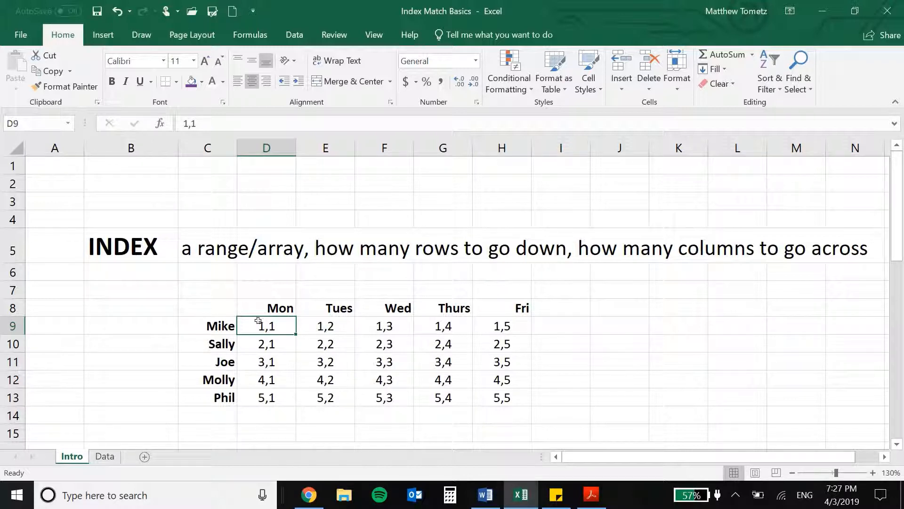
pyautogui.click(224, 325)
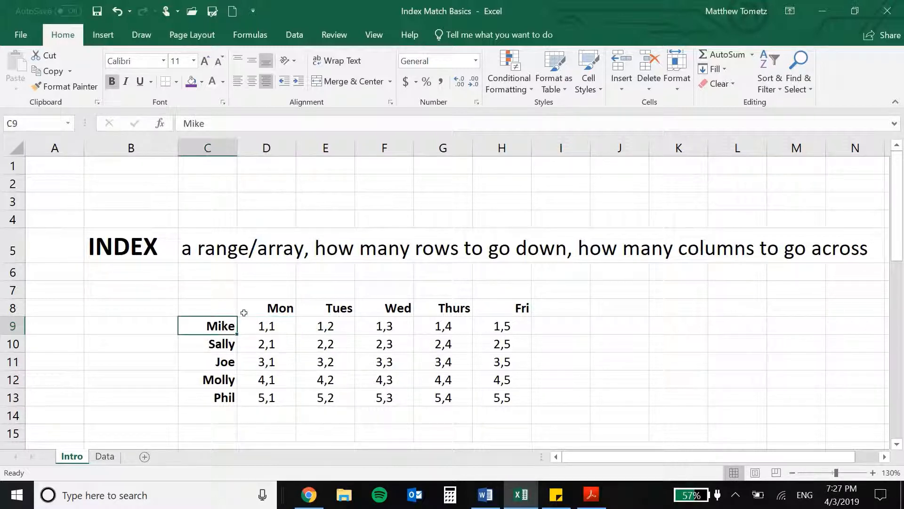
pyautogui.click(260, 303)
pyautogui.click(434, 343)
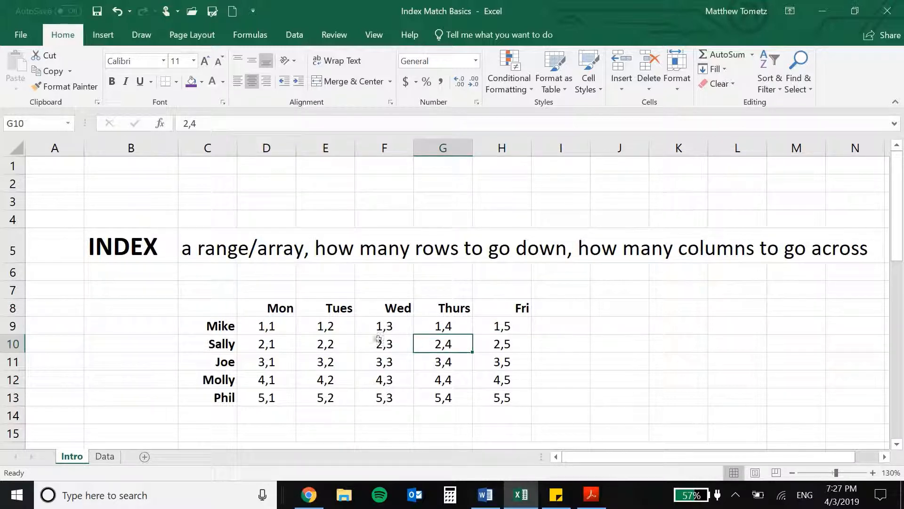
pyautogui.click(202, 344)
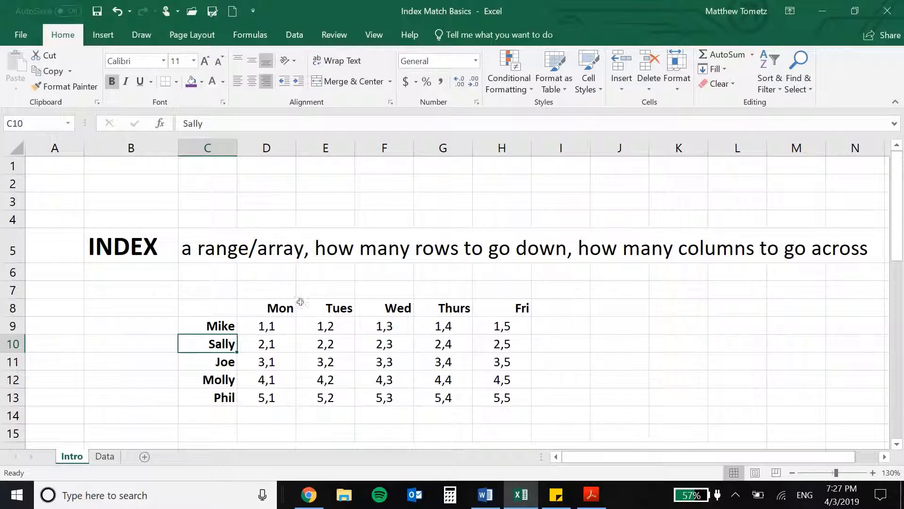
pyautogui.click(438, 307)
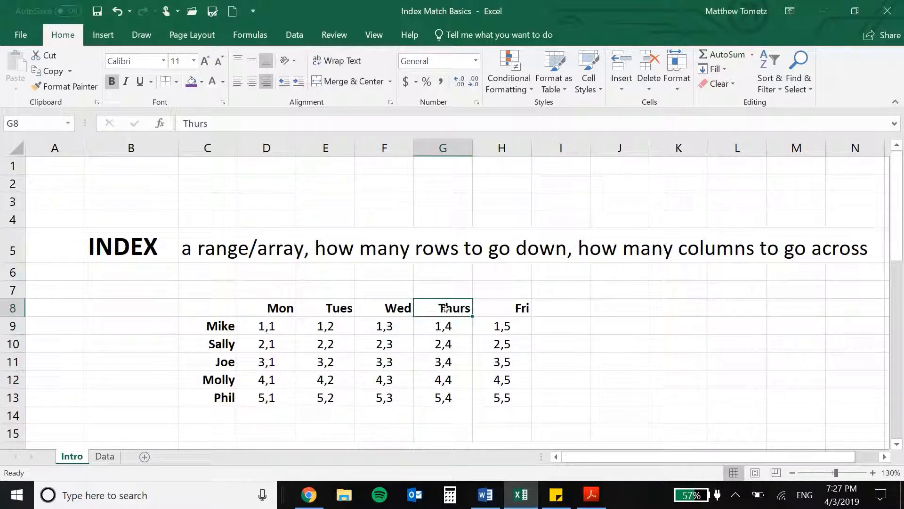
pyautogui.scroll(-4, 212, 292)
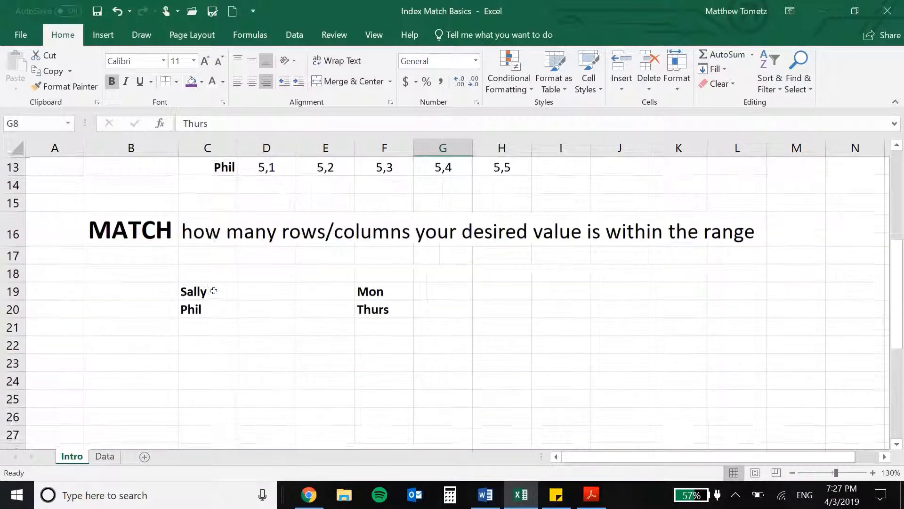
pyautogui.scroll(2, 218, 289)
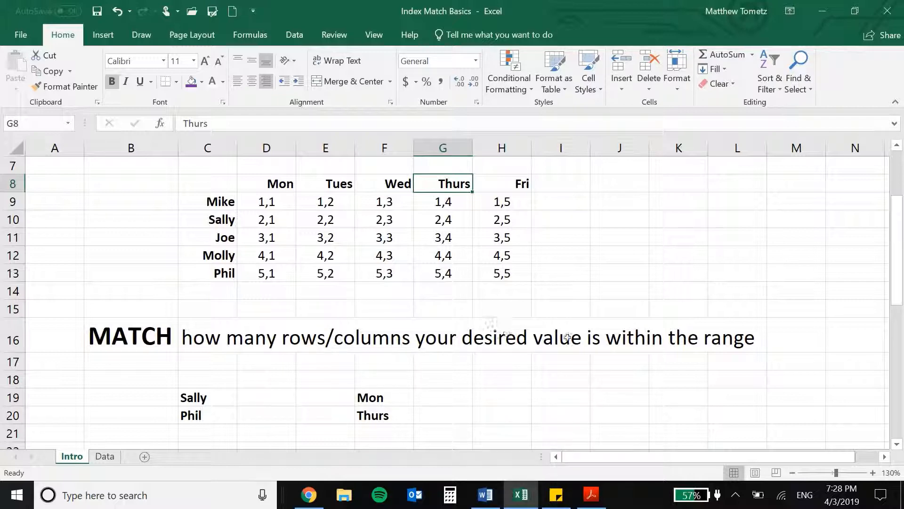
pyautogui.click(130, 354)
pyautogui.write('=')
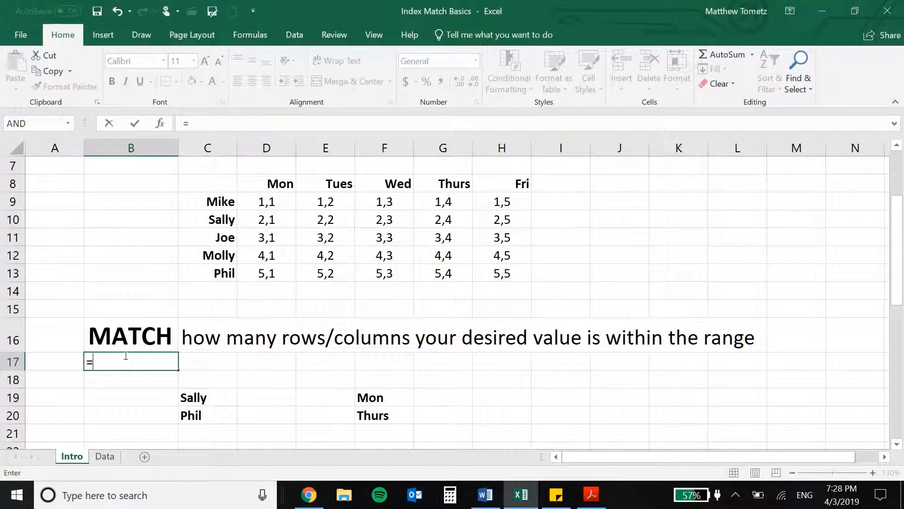
pyautogui.write('match(')
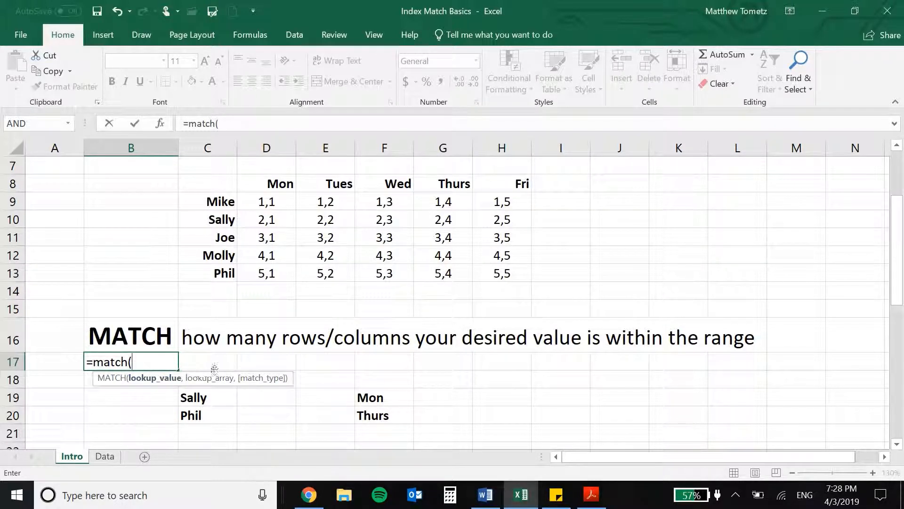
pyautogui.press('BackSpace')
pyautogui.press('BackSpace')
pyautogui.press('BackSpace')
pyautogui.press('BackSpace')
pyautogui.press('BackSpace')
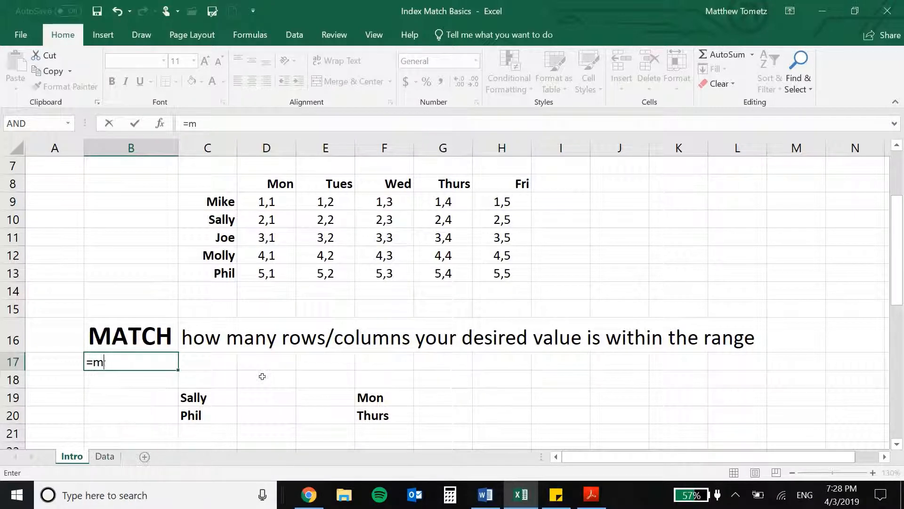
pyautogui.press('BackSpace')
pyautogui.press('BackSpace')
pyautogui.press('Return')
# Enter =MATCH(C19,C9:C13,0) in cell D19 to find the exact row position of the name in C19.
pyautogui.click(261, 389)
pyautogui.write('=')
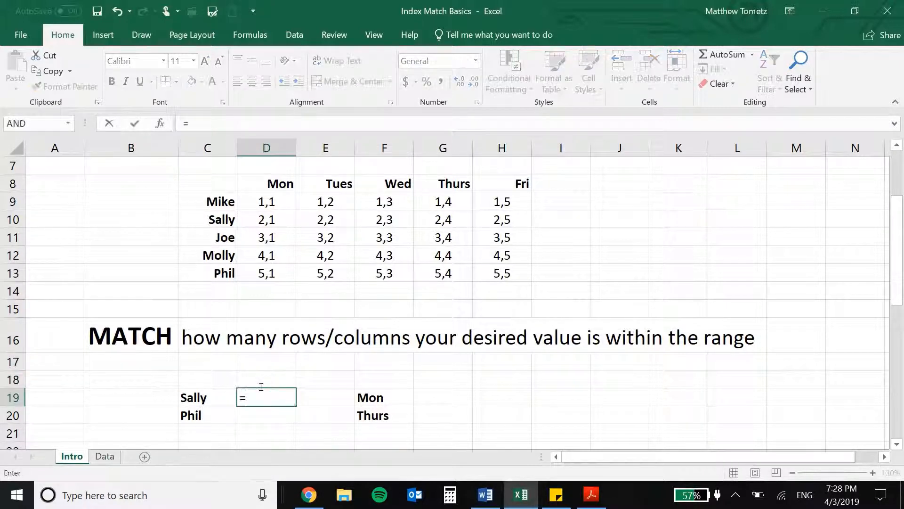
pyautogui.write('match(')
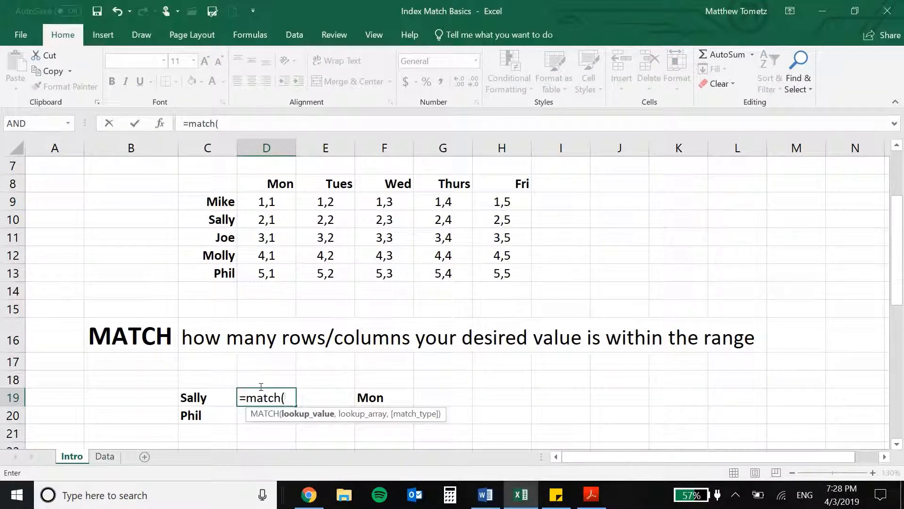
pyautogui.click(221, 390)
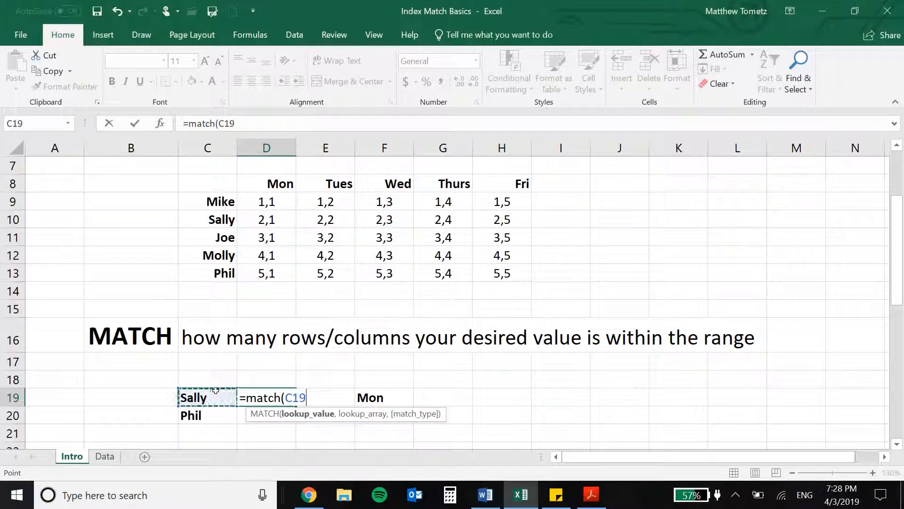
pyautogui.write(',')
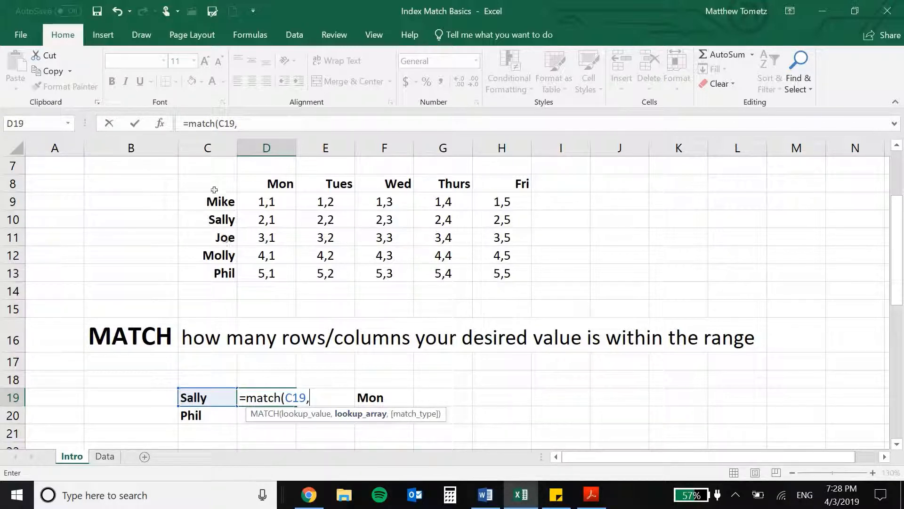
pyautogui.moveTo(210, 200); pyautogui.dragTo(219, 267)
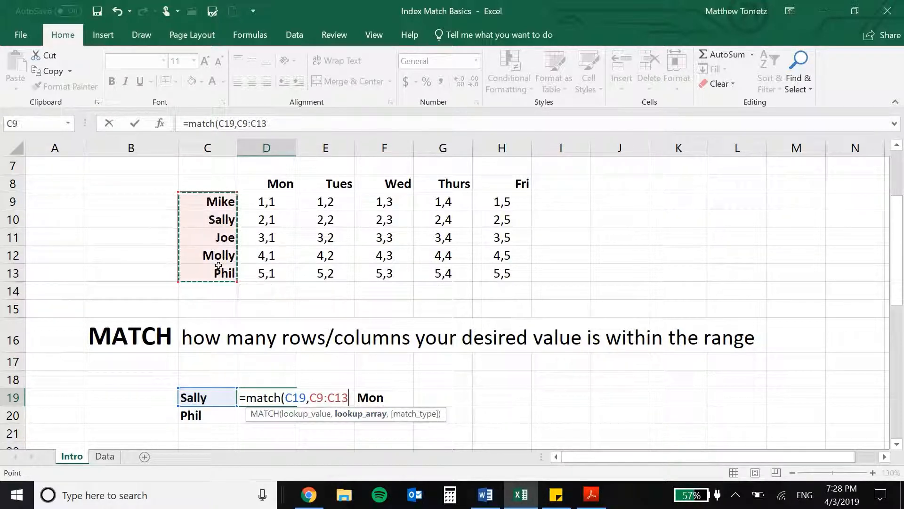
pyautogui.write(',')
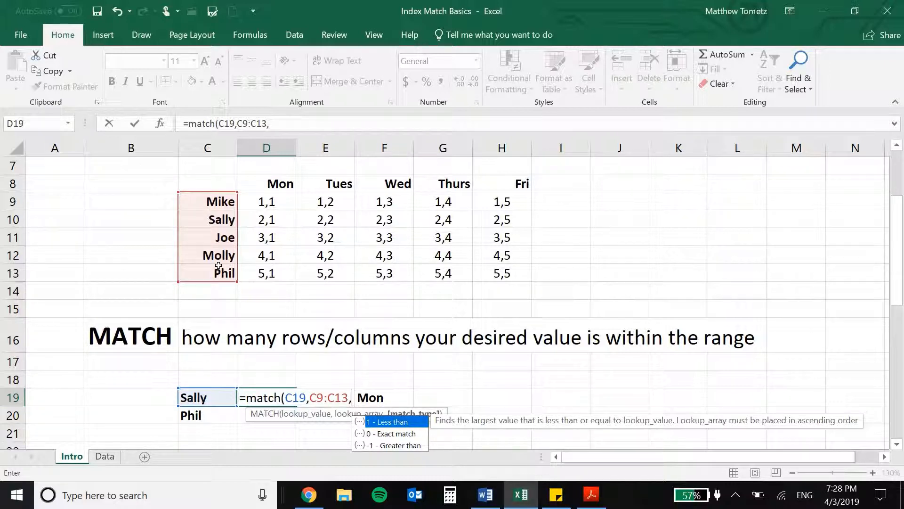
pyautogui.write('0)')
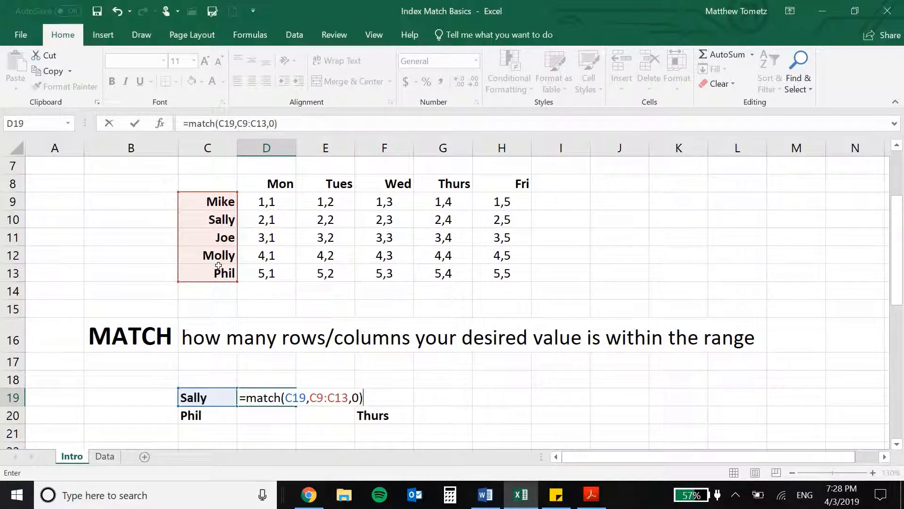
pyautogui.press('Return')
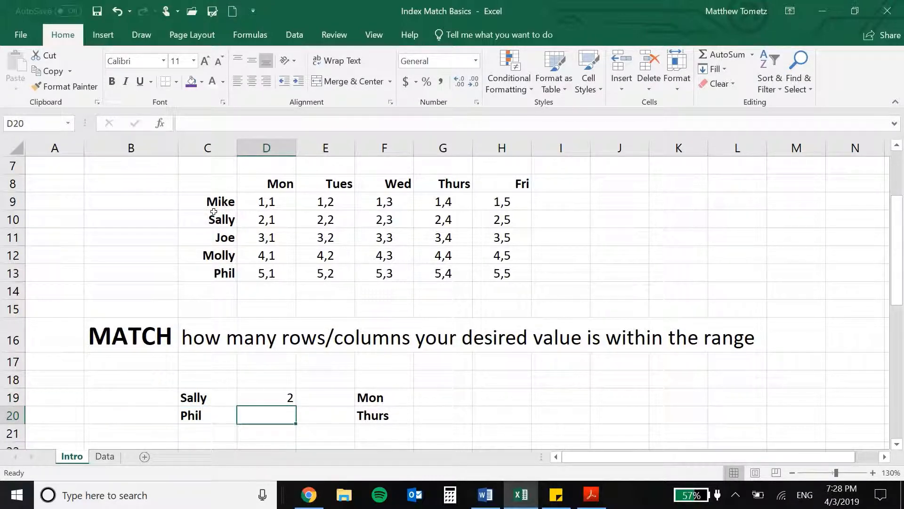
# Enter =MATCH(C20,C9:C13,0) in cell D20 to find the exact row position of the name in C20.
pyautogui.write('=match(')
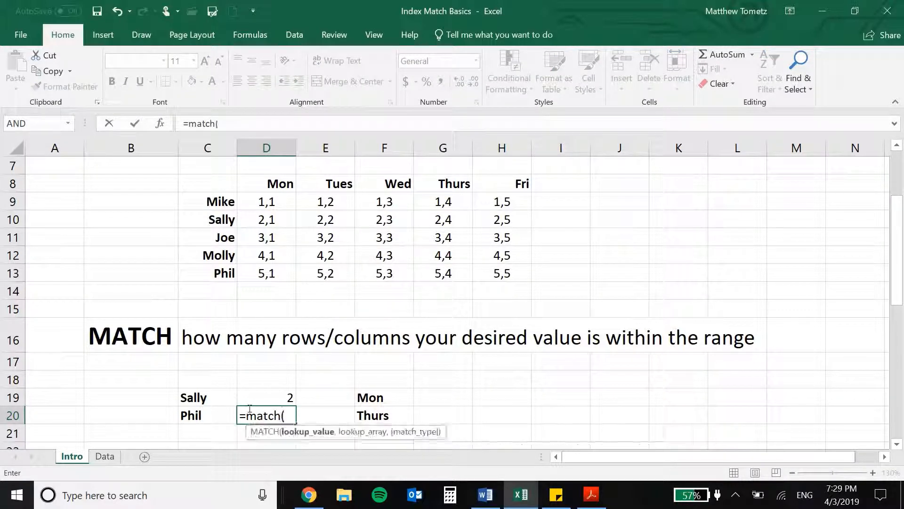
pyautogui.click(203, 415)
pyautogui.write(',')
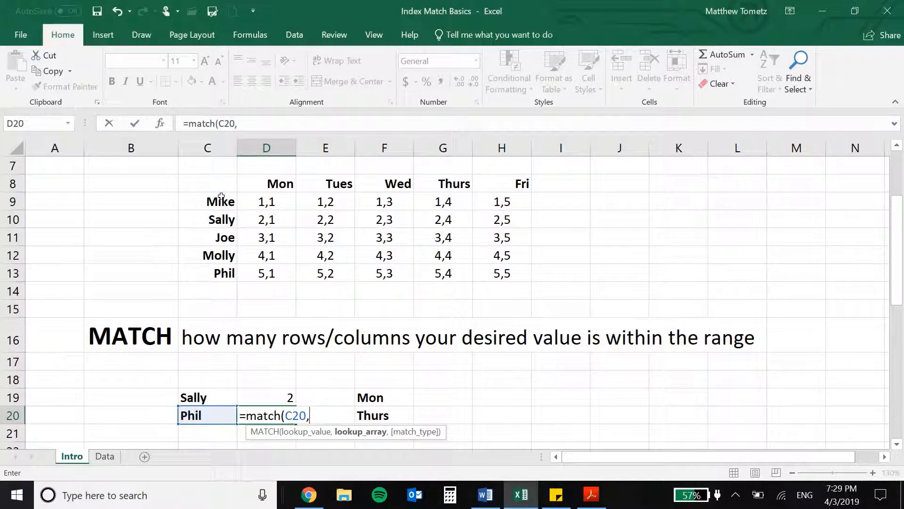
pyautogui.moveTo(221, 196); pyautogui.dragTo(219, 274)
pyautogui.write('m')
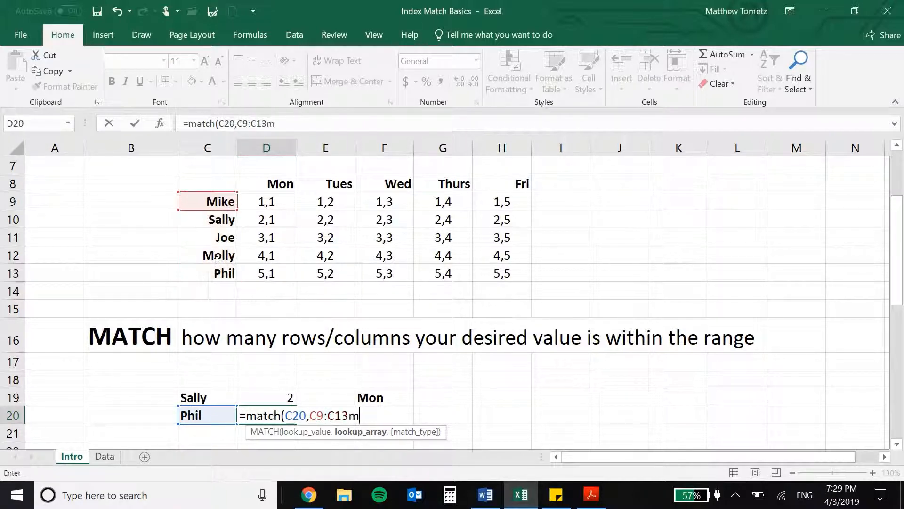
pyautogui.press('BackSpace')
pyautogui.write(',')
pyautogui.write('0)')
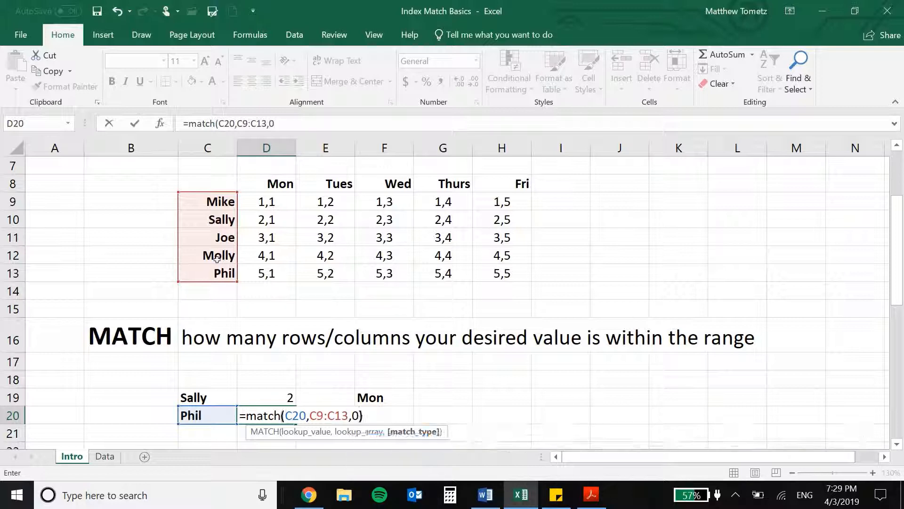
pyautogui.press('Return')
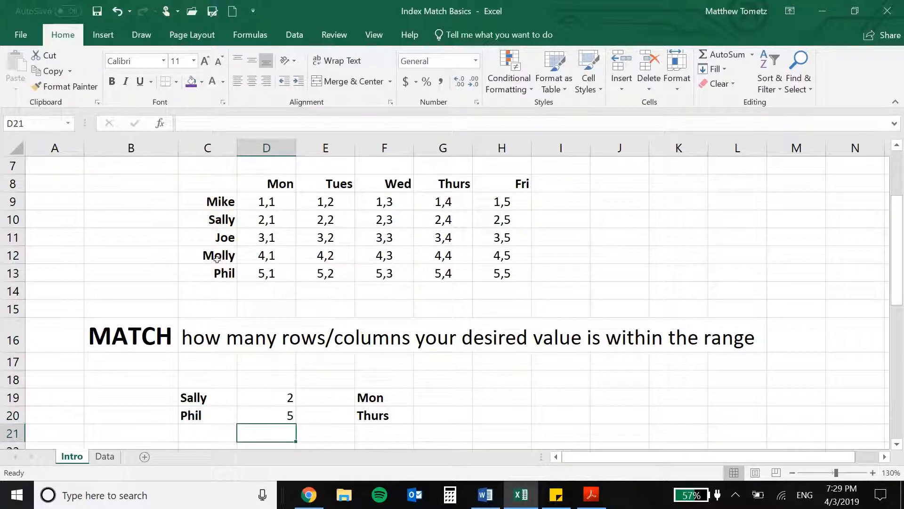
# Enter =MATCH(F19,D8:H8,0) in cell G19 to find the exact column position of Mon among the weekday headers.
pyautogui.click(425, 390)
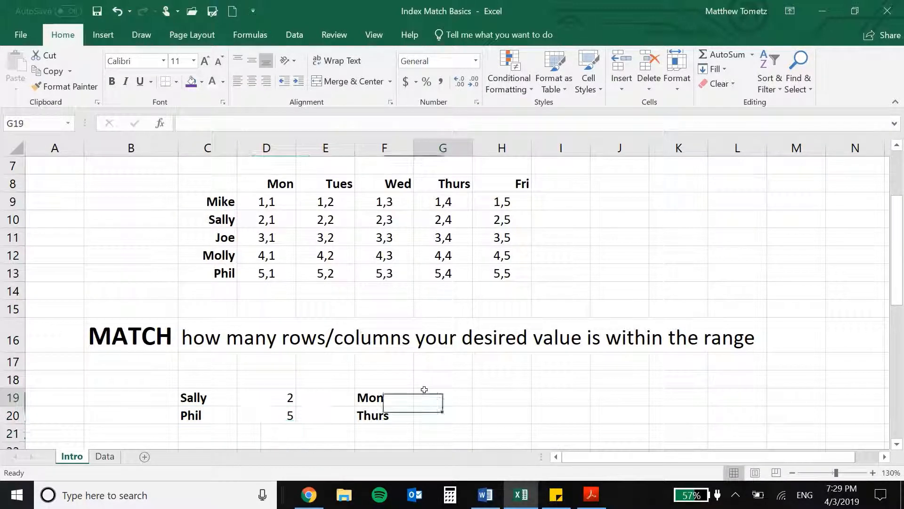
pyautogui.write('=match(')
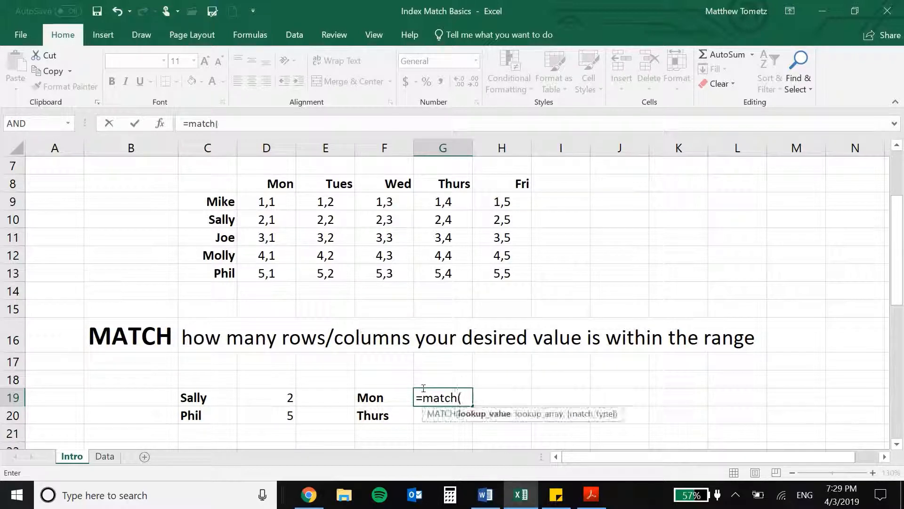
pyautogui.click(398, 391)
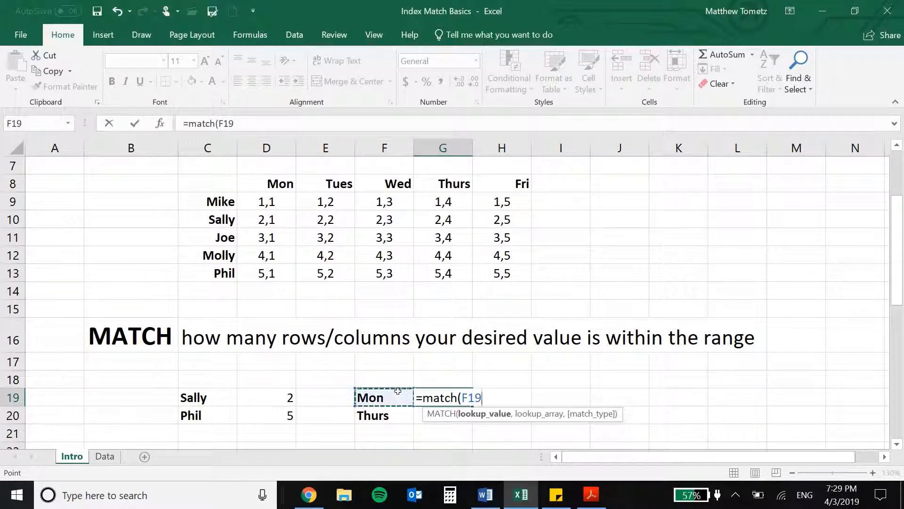
pyautogui.write(',')
pyautogui.moveTo(271, 176); pyautogui.dragTo(512, 179)
pyautogui.write(',')
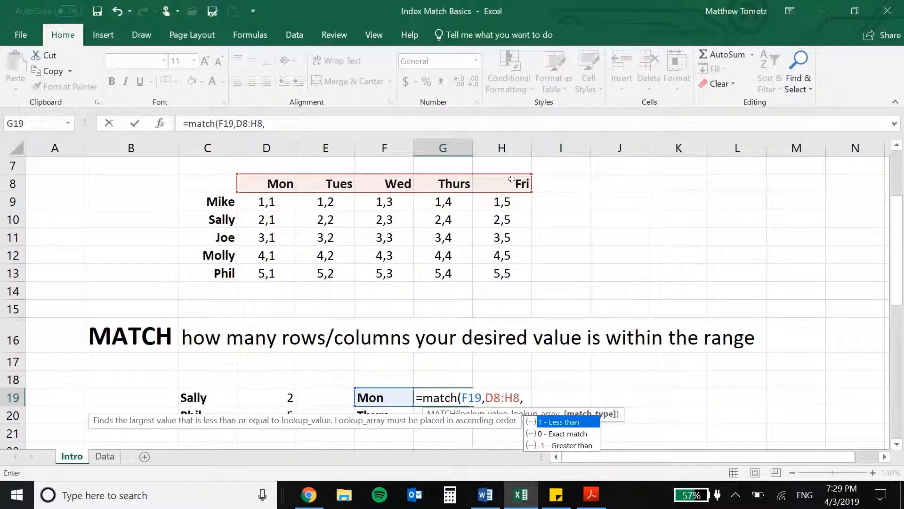
pyautogui.write('0)')
pyautogui.press('Return')
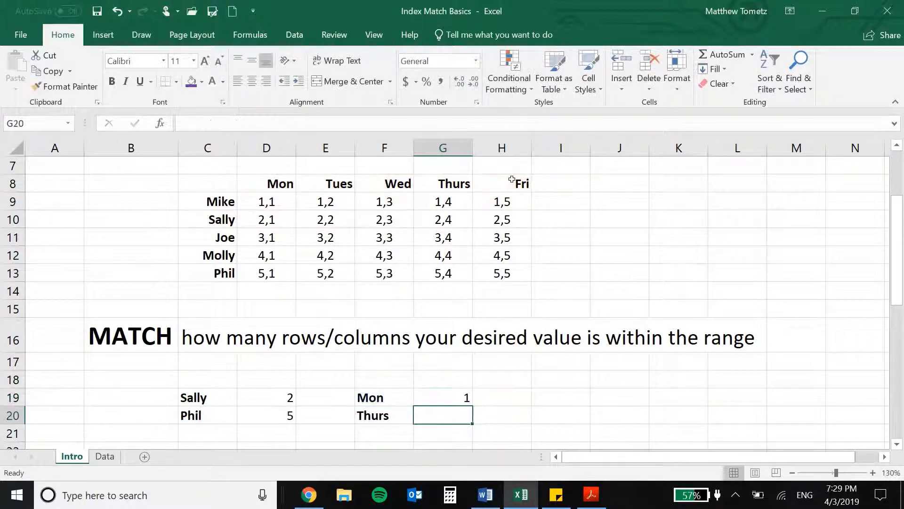
# Enter =MATCH(F20,D8:H8,0) in cell G20 to find the exact column position of Thurs among the weekday headers.
pyautogui.write('=')
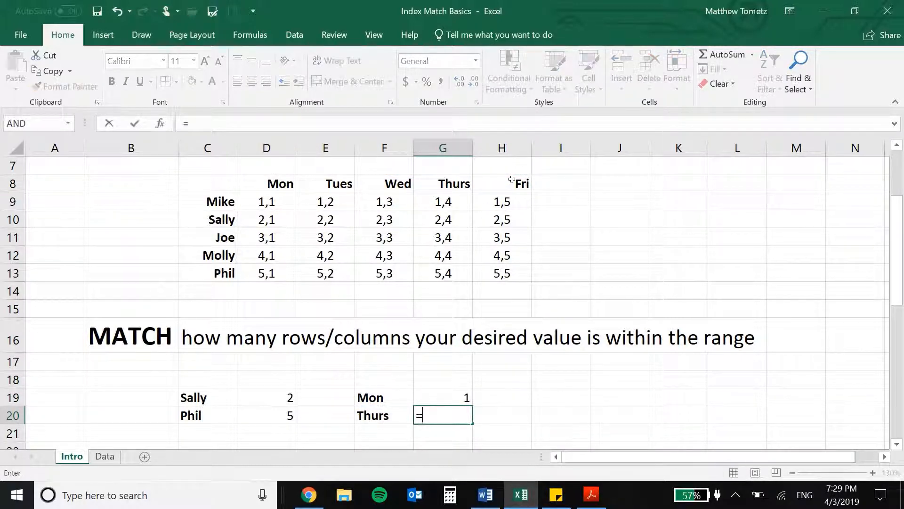
pyautogui.write('match(')
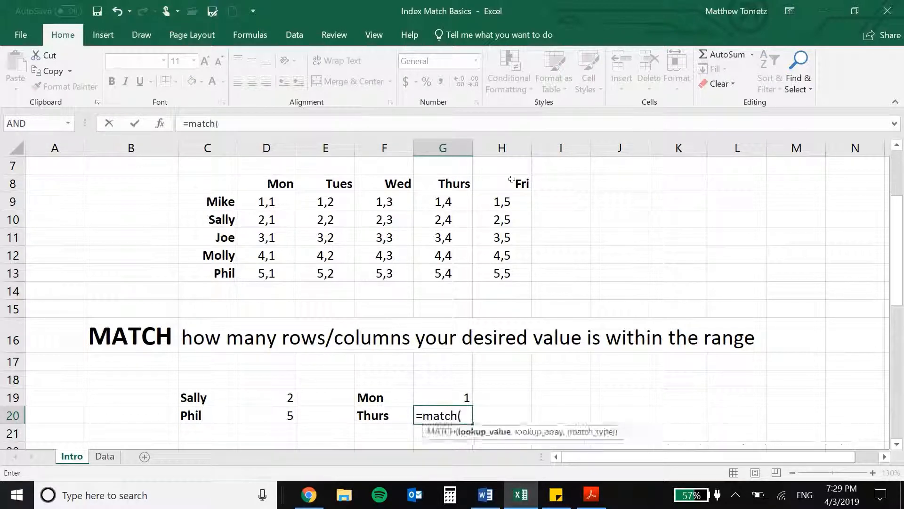
pyautogui.click(372, 413)
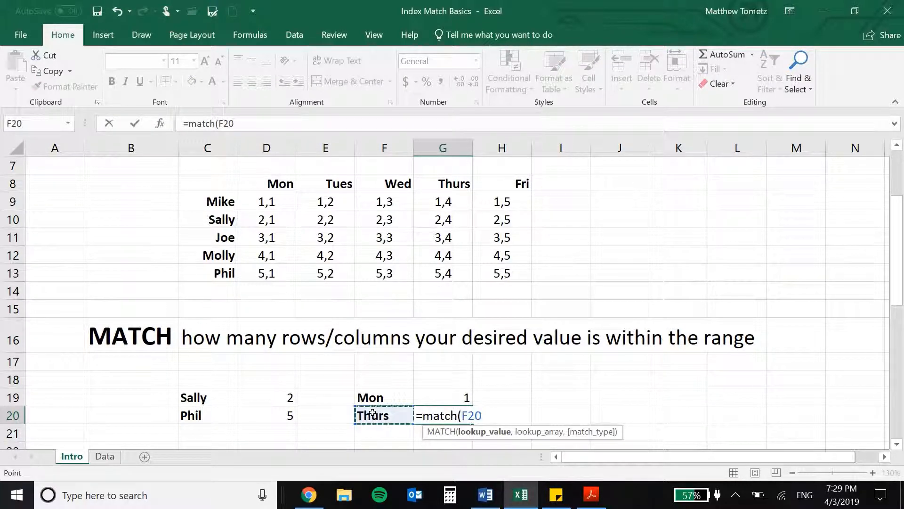
pyautogui.write(',')
pyautogui.moveTo(271, 183); pyautogui.dragTo(492, 176)
pyautogui.write(',')
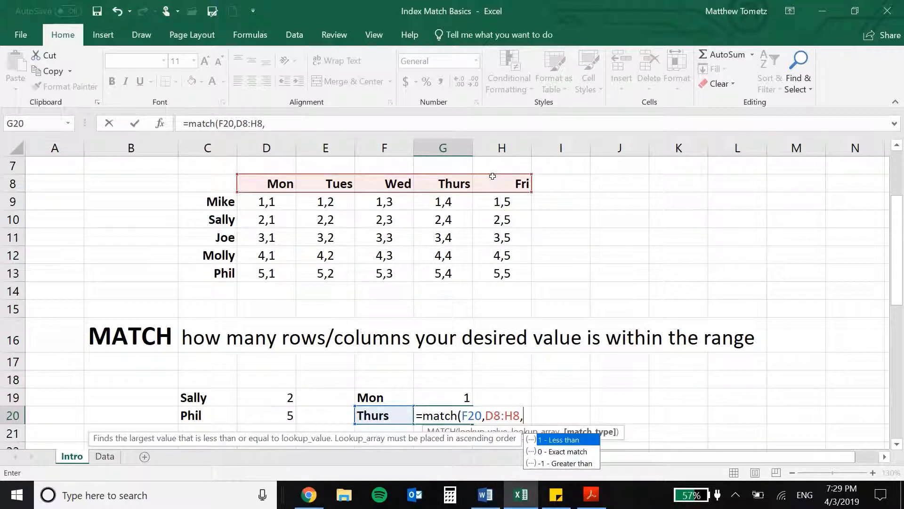
pyautogui.write('0)')
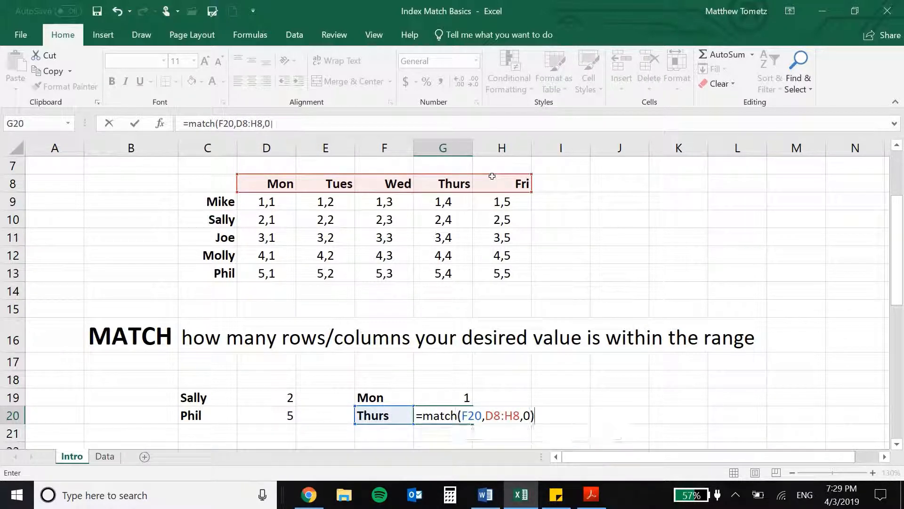
pyautogui.press('Return')
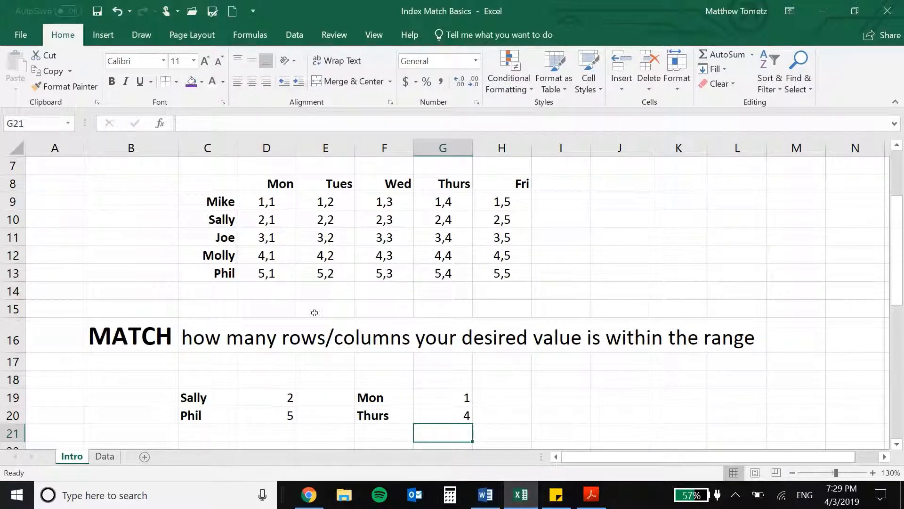
# Start an INDEX formula in cell D39 of the Total section, using D32:H36 as the array.
pyautogui.scroll(2, 282, 362)
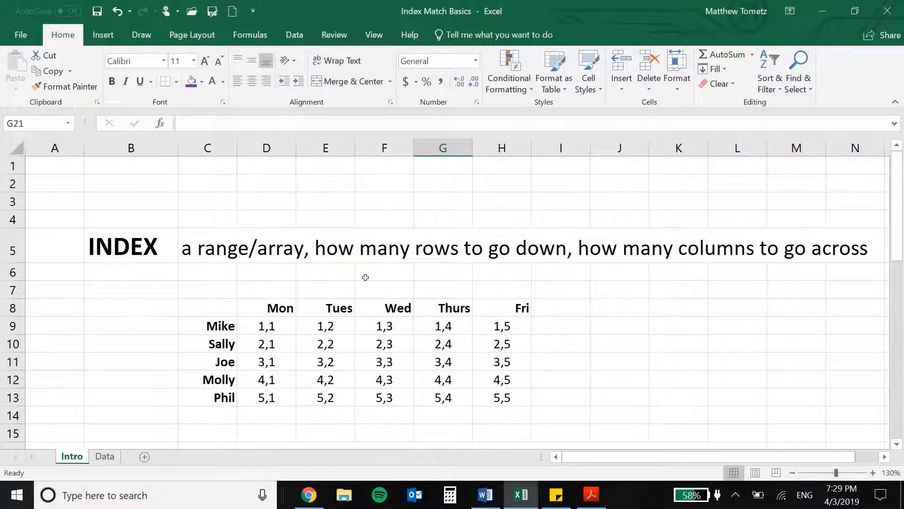
pyautogui.scroll(-3, 365, 277)
pyautogui.scroll(1, 203, 391)
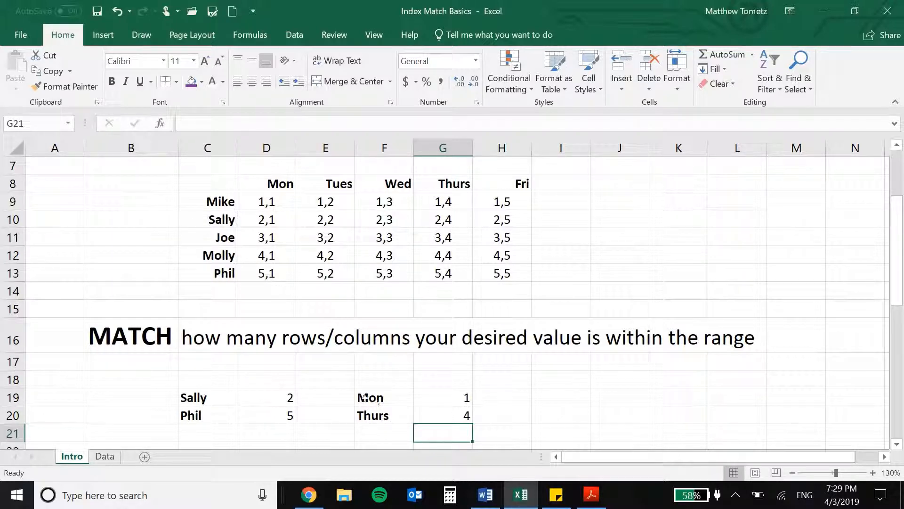
pyautogui.scroll(-7, 309, 384)
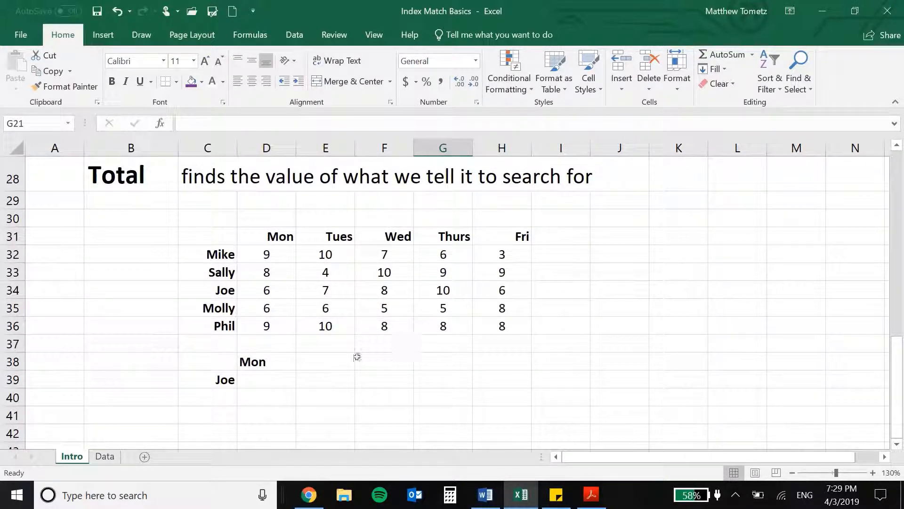
pyautogui.click(897, 145)
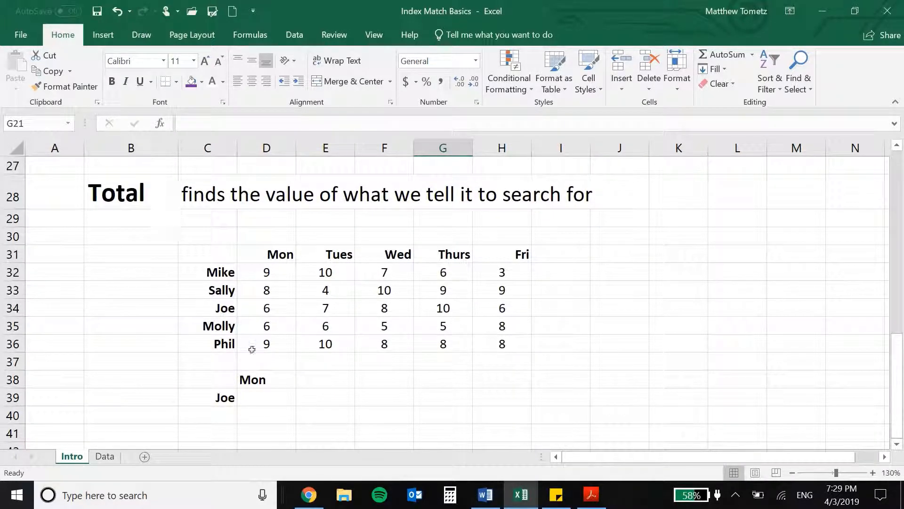
pyautogui.click(266, 394)
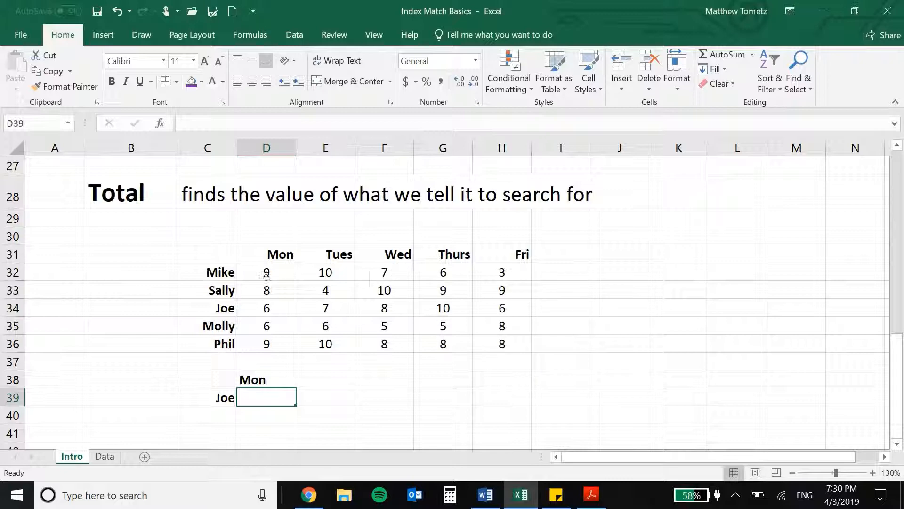
pyautogui.write('=')
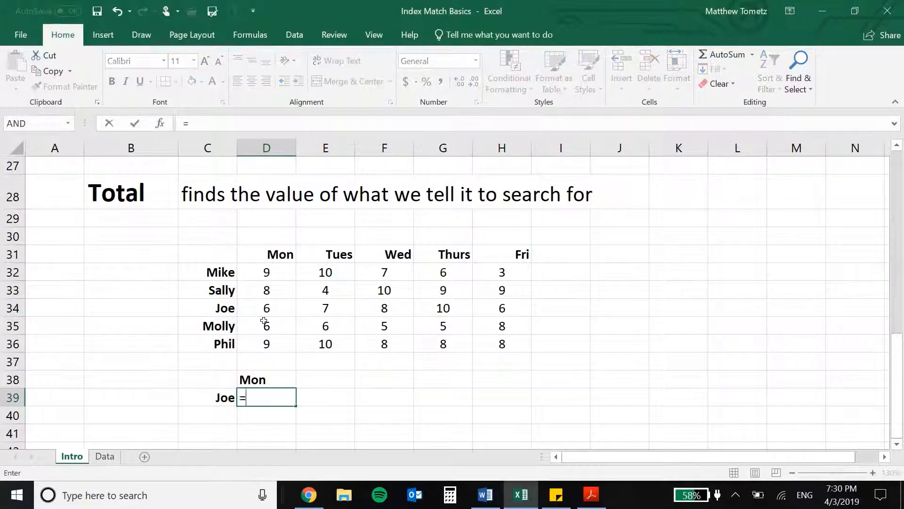
pyautogui.write('index(')
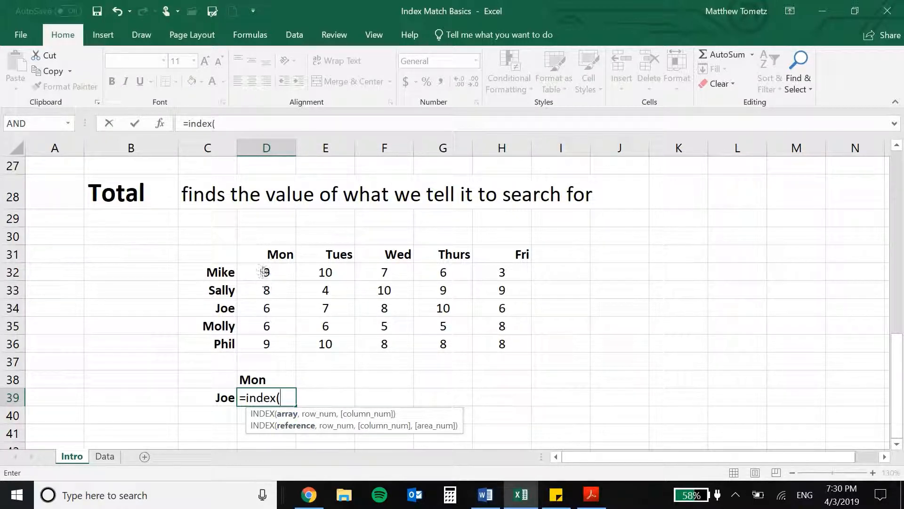
pyautogui.moveTo(264, 271); pyautogui.dragTo(486, 340)
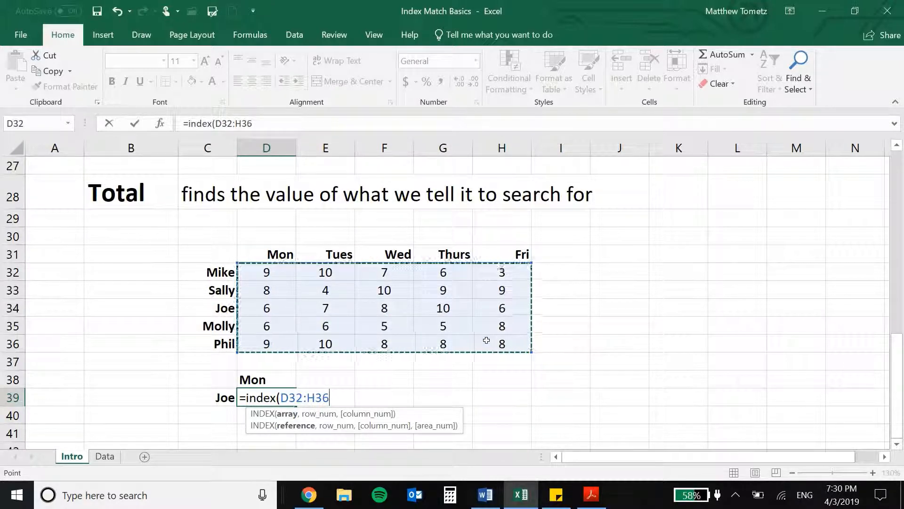
pyautogui.write(',')
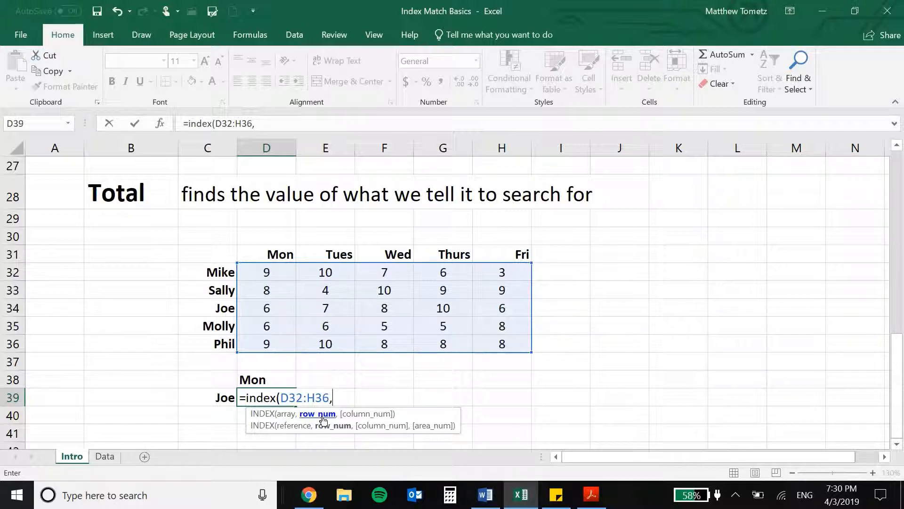
# Add MATCH(C39,C32:C36,0) as the row number argument of the INDEX formula in D39.
pyautogui.write('match(')
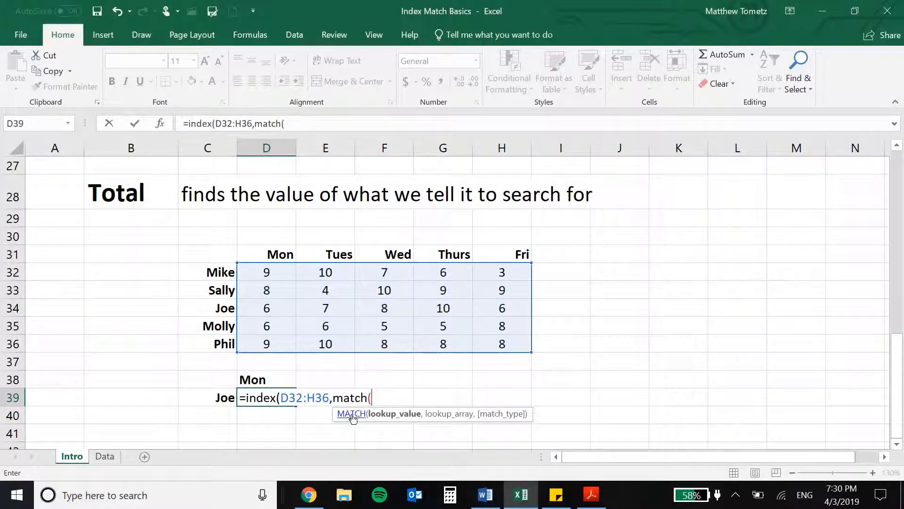
pyautogui.click(217, 396)
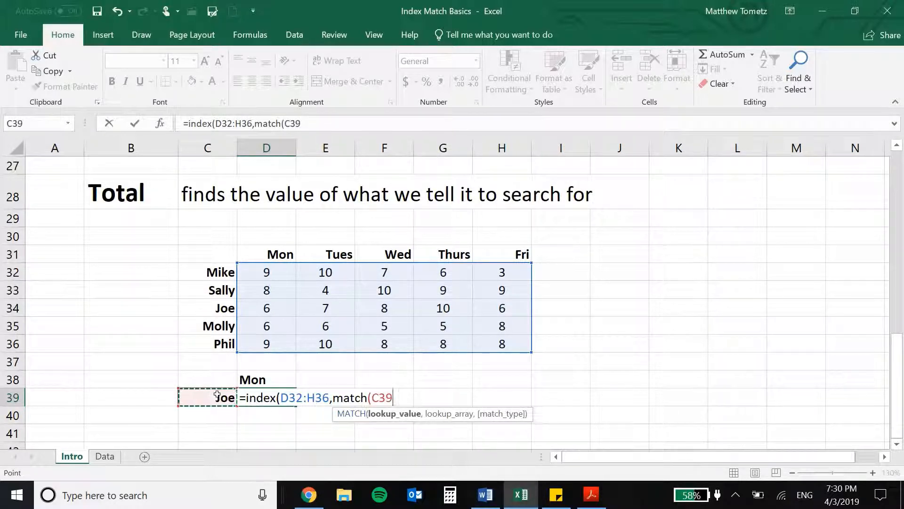
pyautogui.write(',')
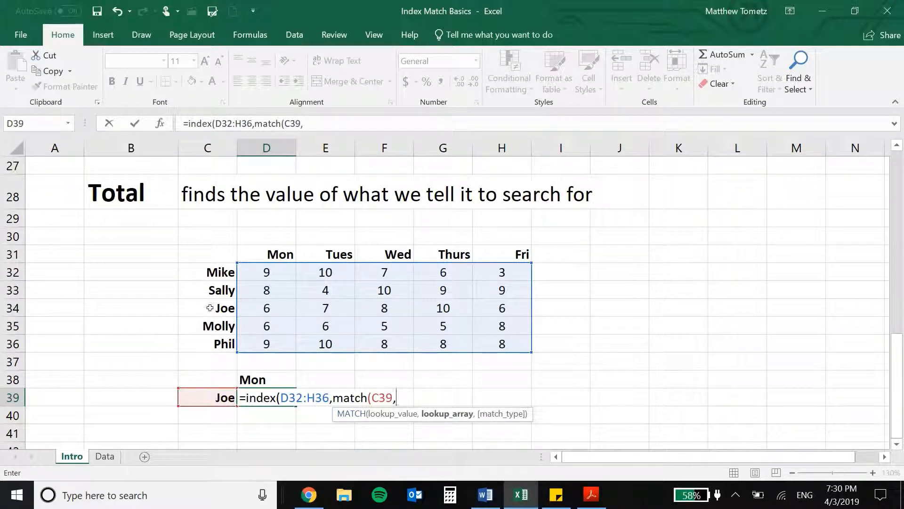
pyautogui.moveTo(222, 271); pyautogui.dragTo(214, 343)
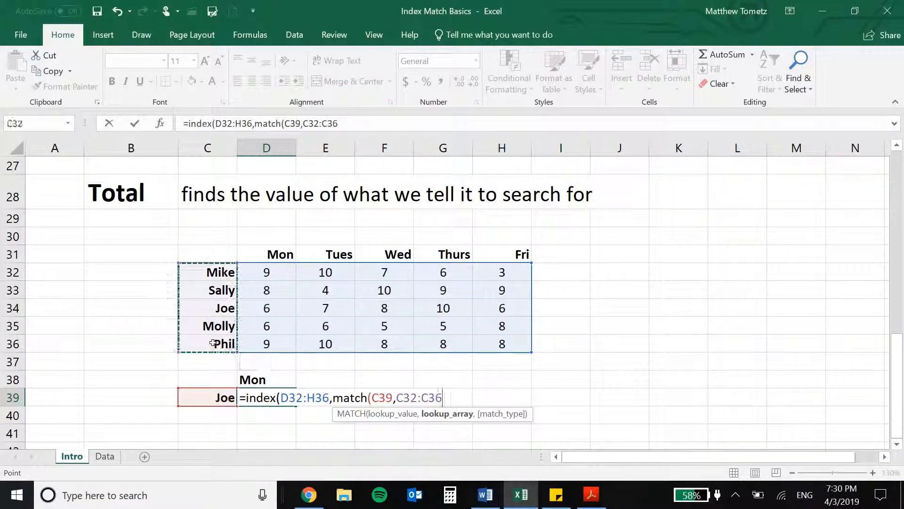
pyautogui.write(',')
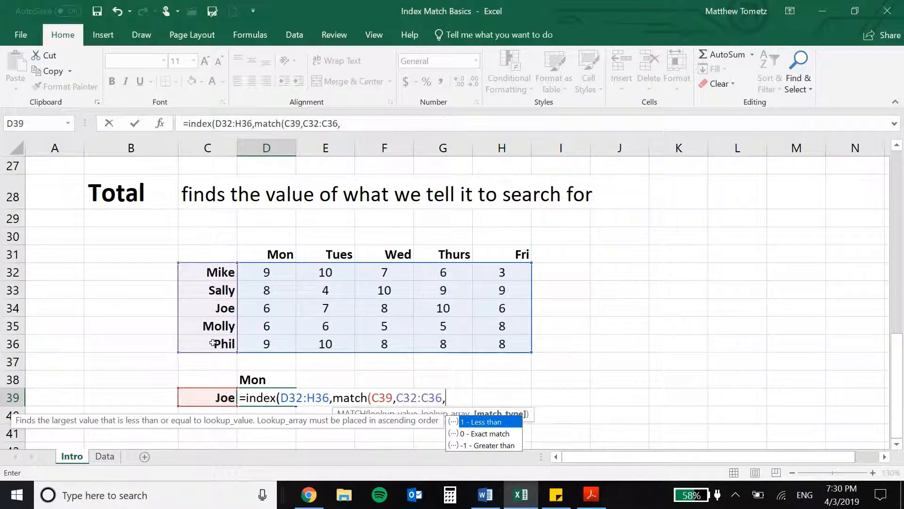
pyautogui.write('0)')
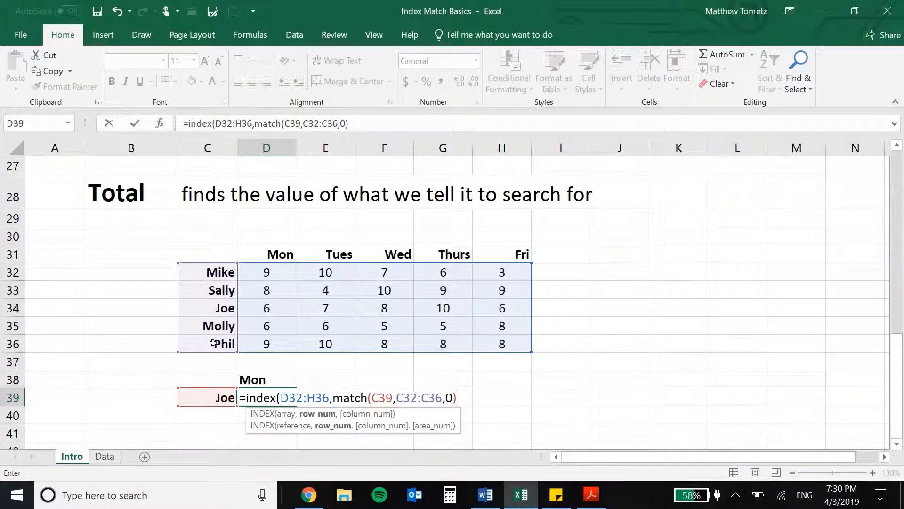
# Add MATCH(D38,D31:H31,0) as the column number argument in D39, then close and enter the INDEX formula.
pyautogui.write(',')
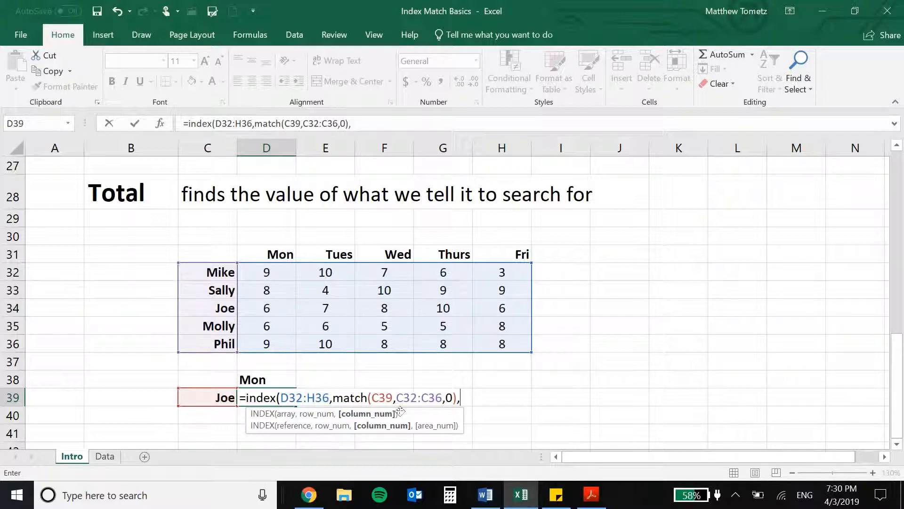
pyautogui.write('match(')
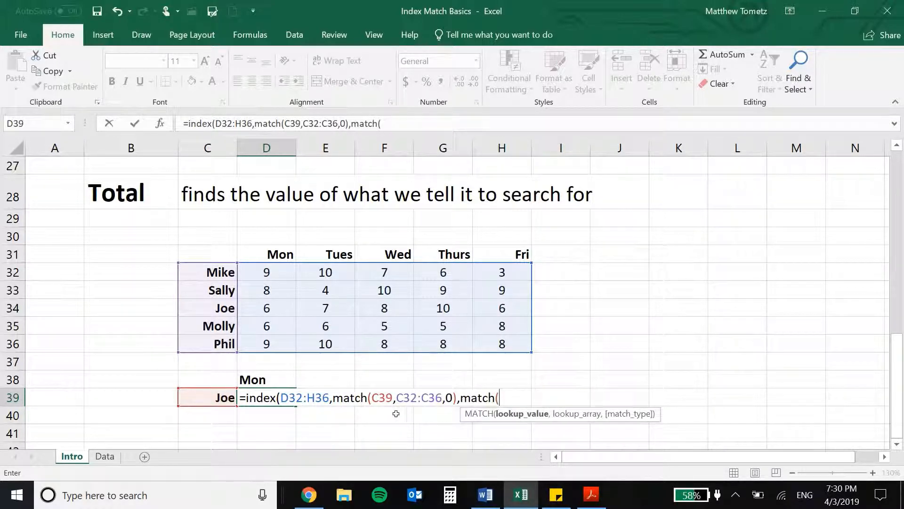
pyautogui.click(272, 379)
pyautogui.write(',')
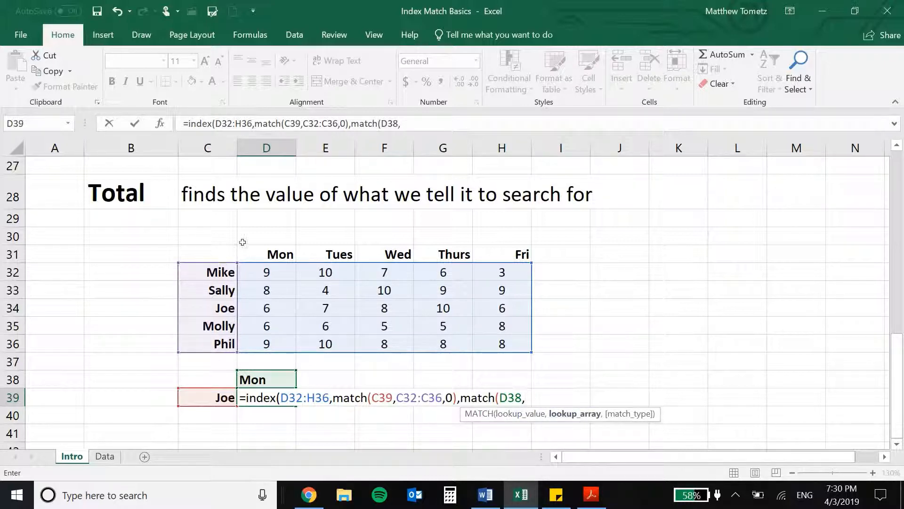
pyautogui.moveTo(244, 250); pyautogui.dragTo(513, 253)
pyautogui.write(',')
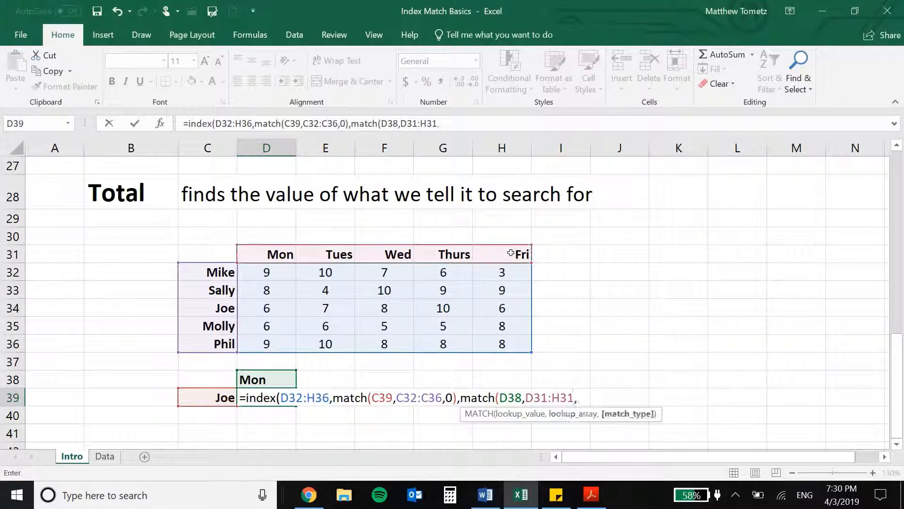
pyautogui.write('0)')
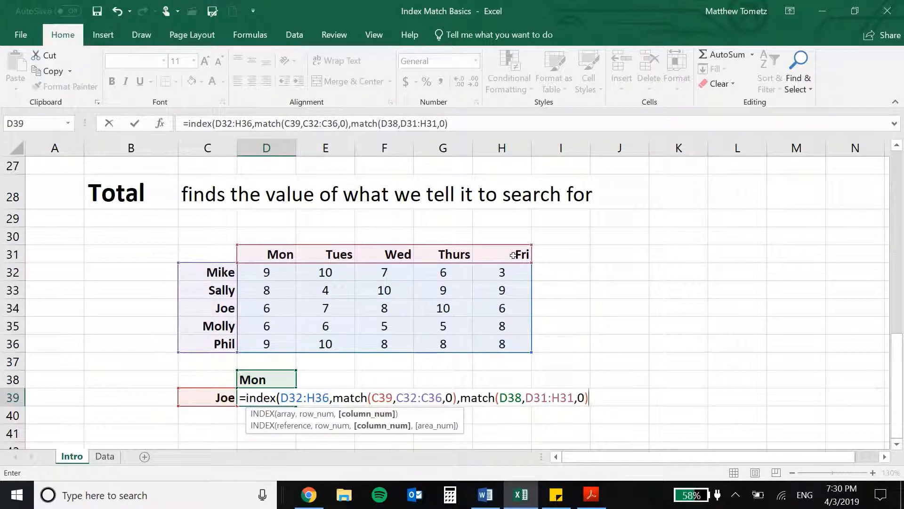
pyautogui.press('BackSpace')
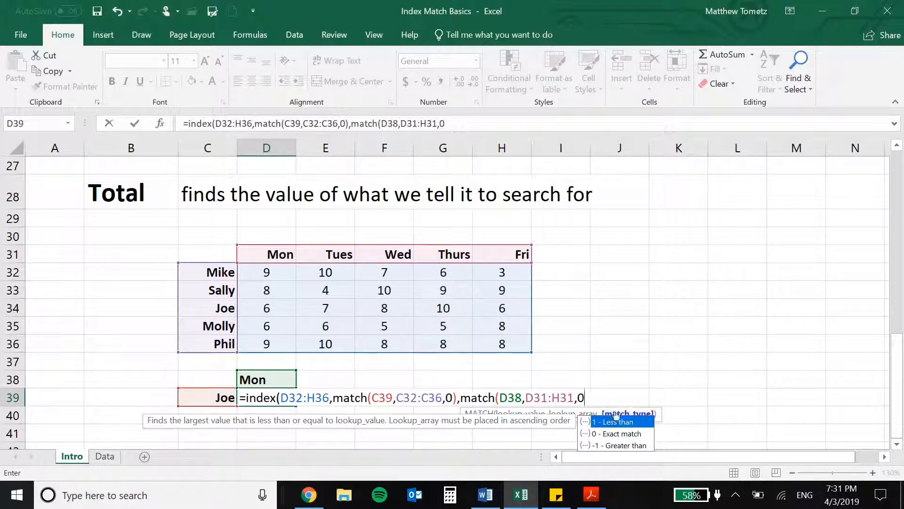
pyautogui.moveTo(644, 414); pyautogui.dragTo(652, 364)
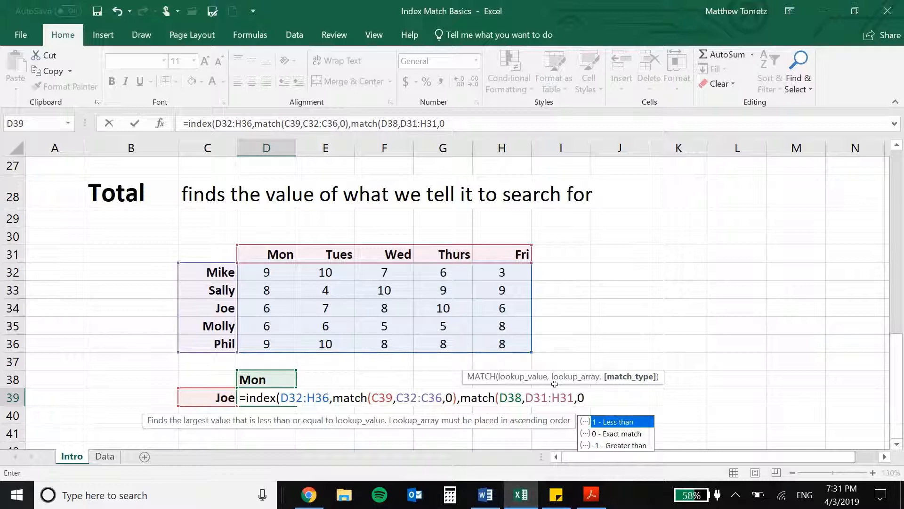
pyautogui.write(')')
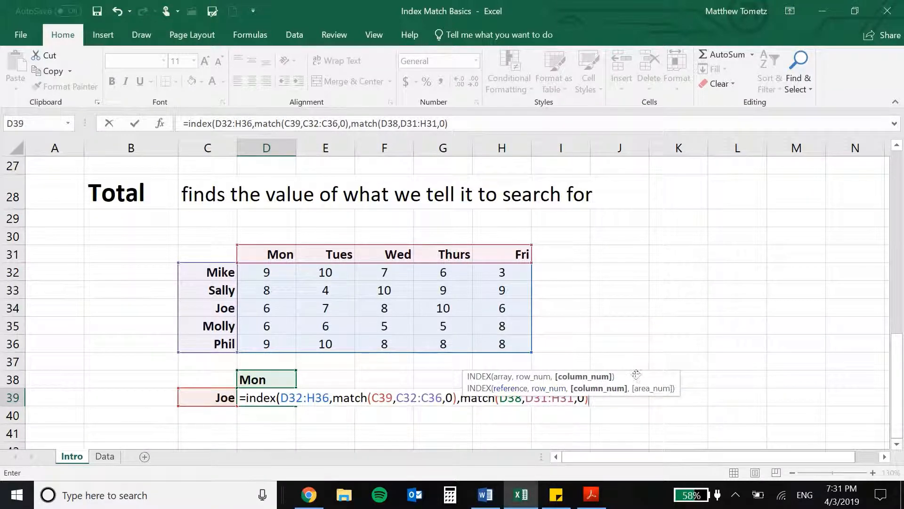
pyautogui.moveTo(636, 376); pyautogui.dragTo(608, 415)
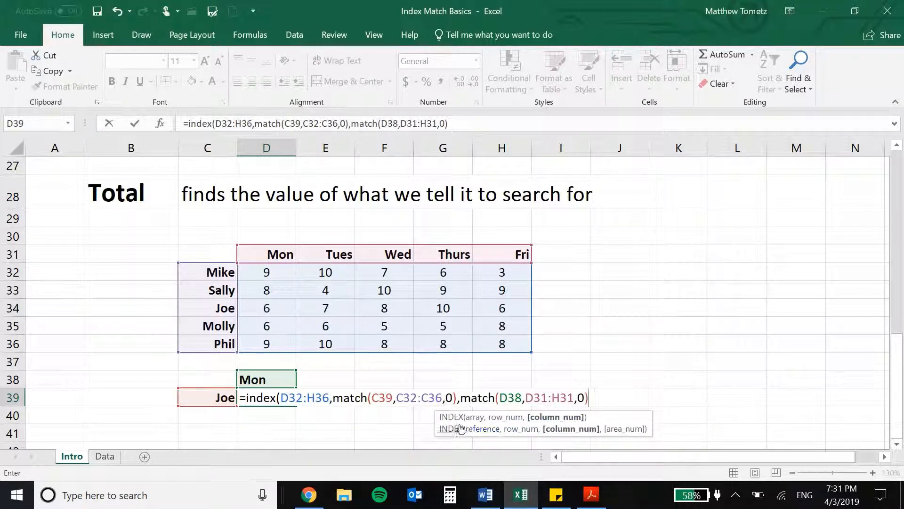
pyautogui.write(')')
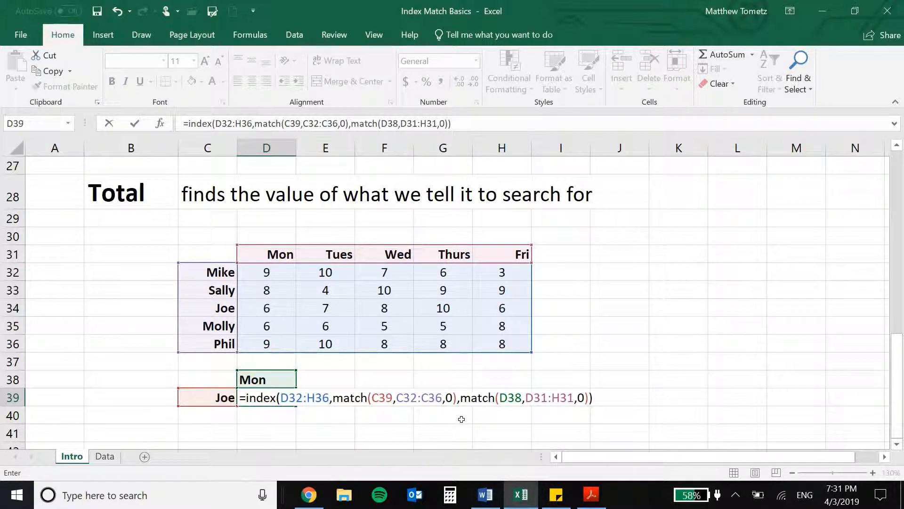
pyautogui.press('Return')
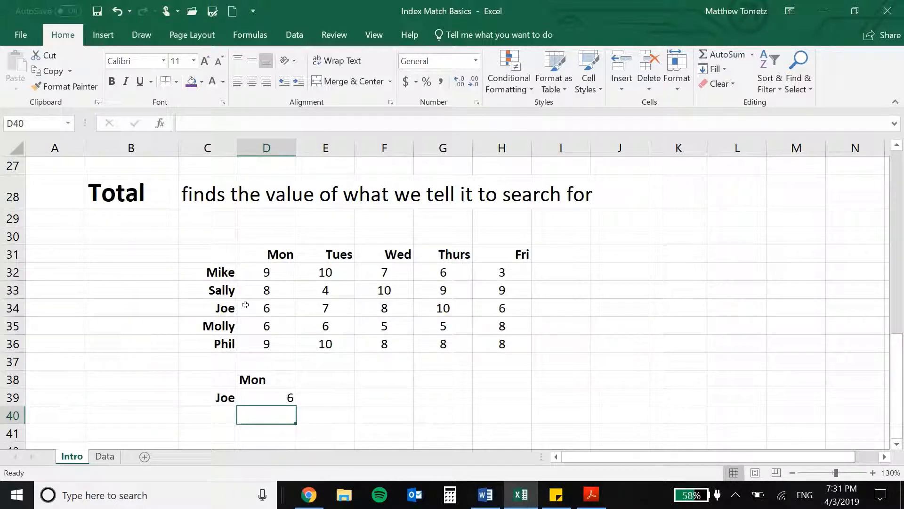
# Change the lookup weekday in cell D38 to Thurs.
pyautogui.click(241, 377)
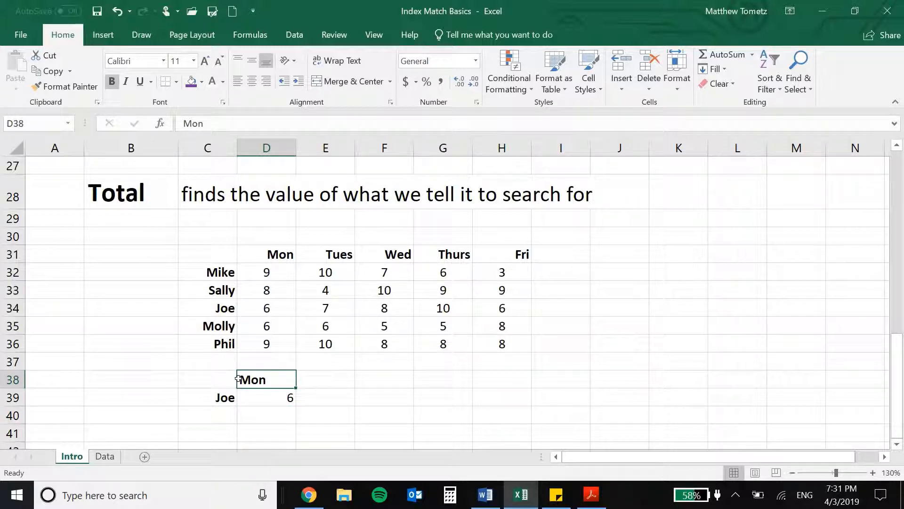
pyautogui.write('Thurs')
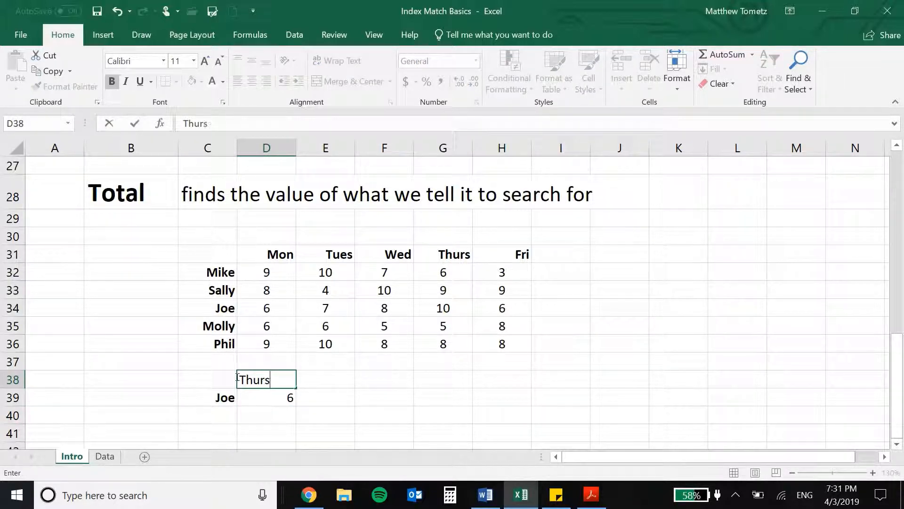
pyautogui.press('Return')
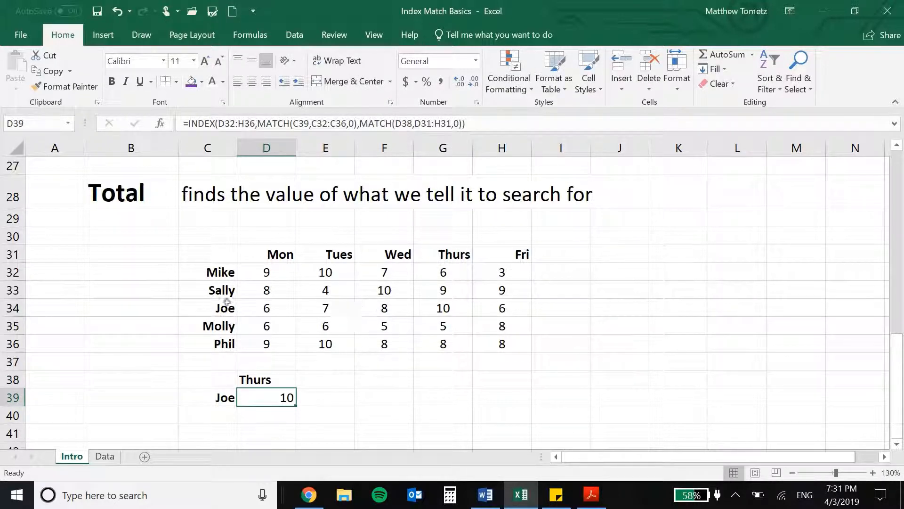
# Change the lookup name in cell C39 of the Total section to the name listed in C32.
pyautogui.click(202, 394)
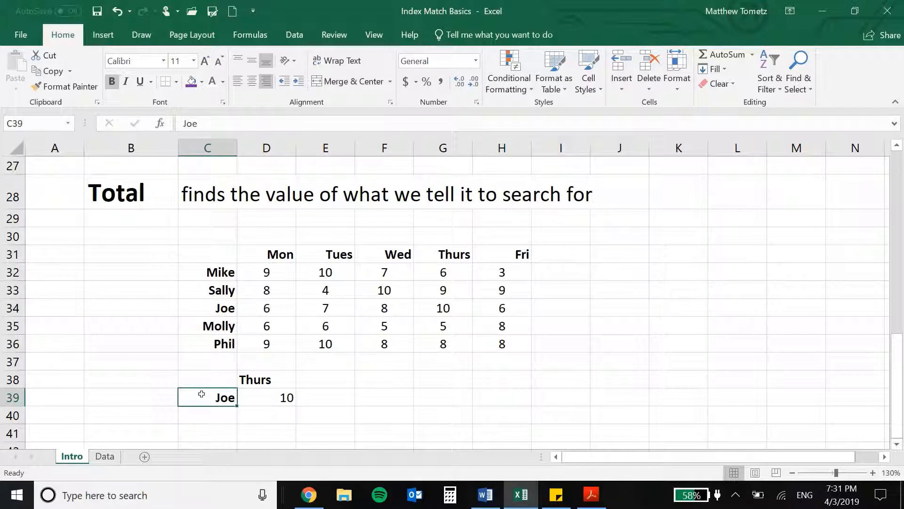
pyautogui.write('Mike')
pyautogui.press('Return')
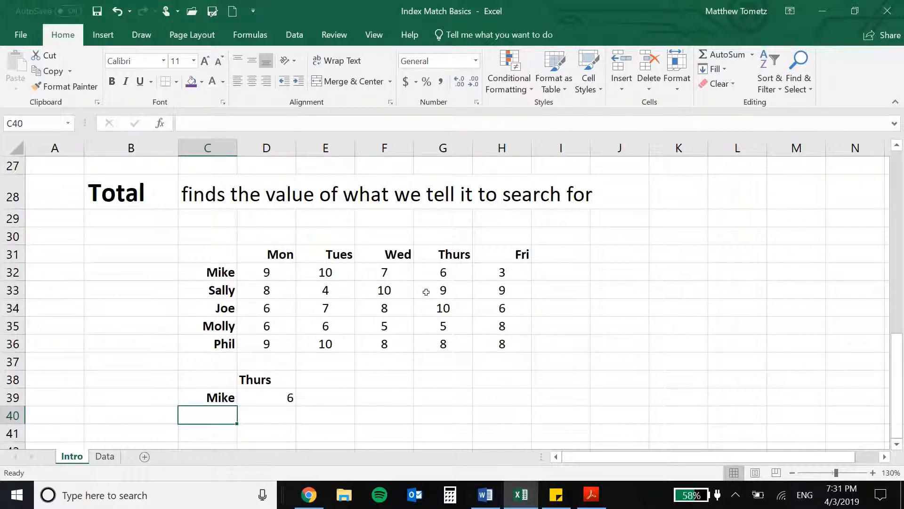
# Examine the Load formula in C7 and the Total formula in H7 on the Data sheet.
pyautogui.scroll(9, 426, 292)
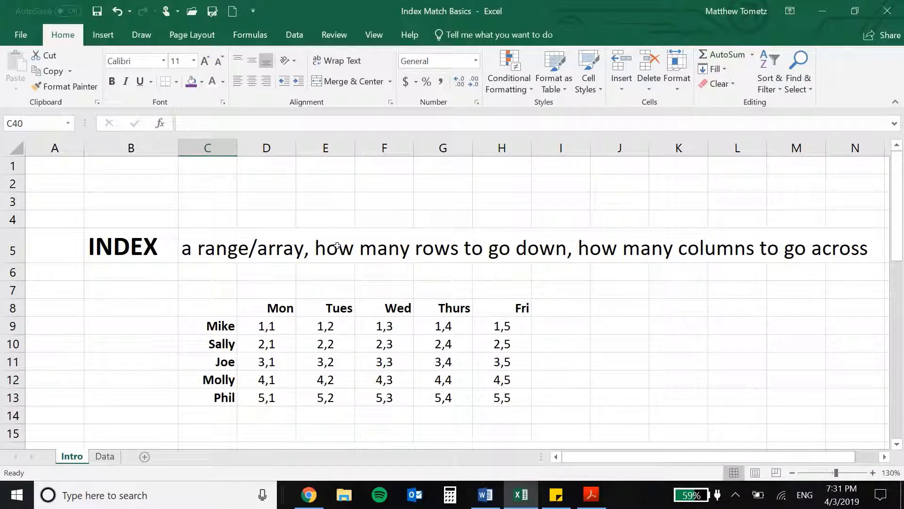
pyautogui.scroll(-4, 337, 245)
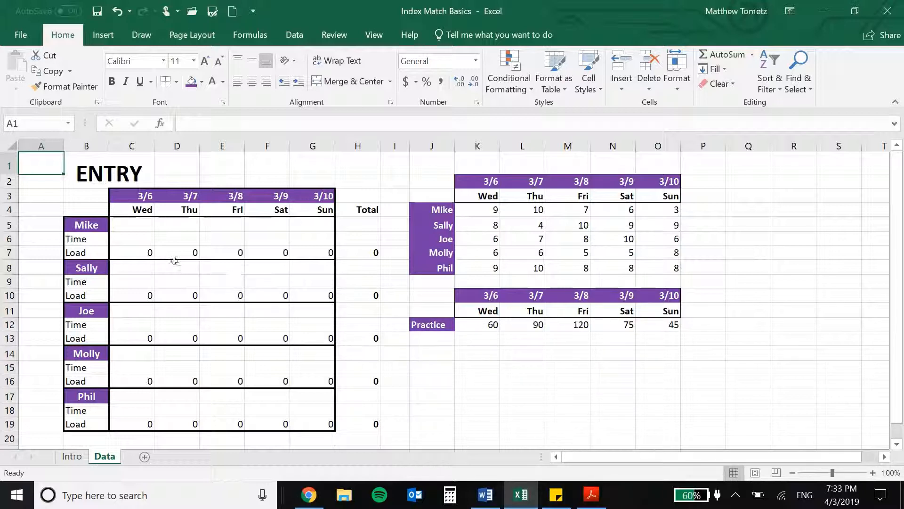
pyautogui.doubleClick(128, 247)
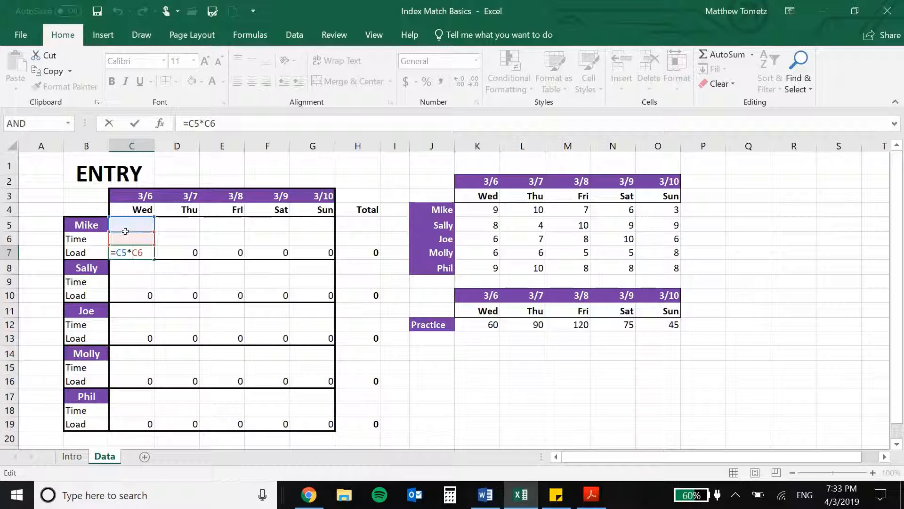
pyautogui.press('Return')
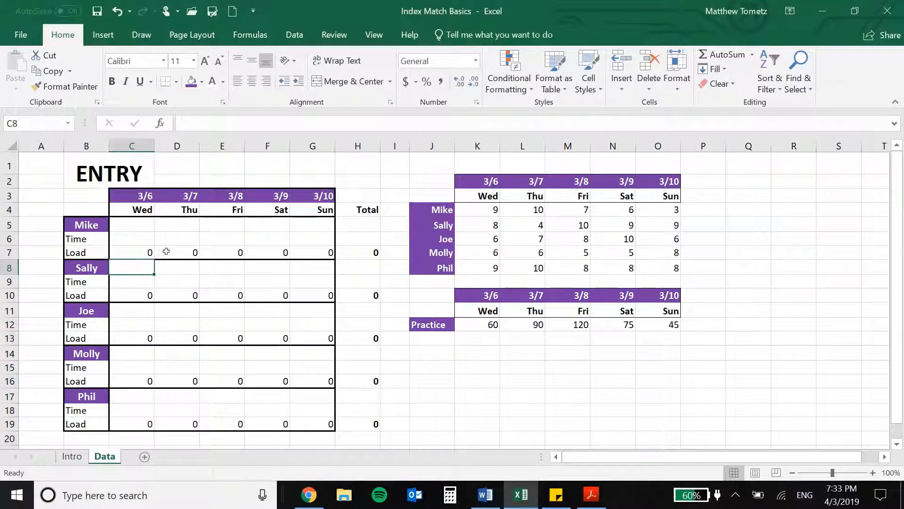
pyautogui.click(357, 246)
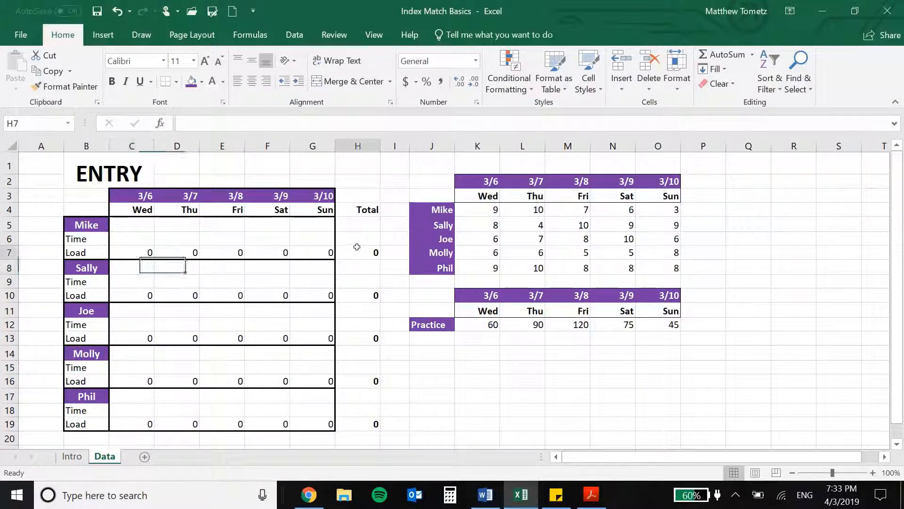
pyautogui.hotkey('alt', '=')
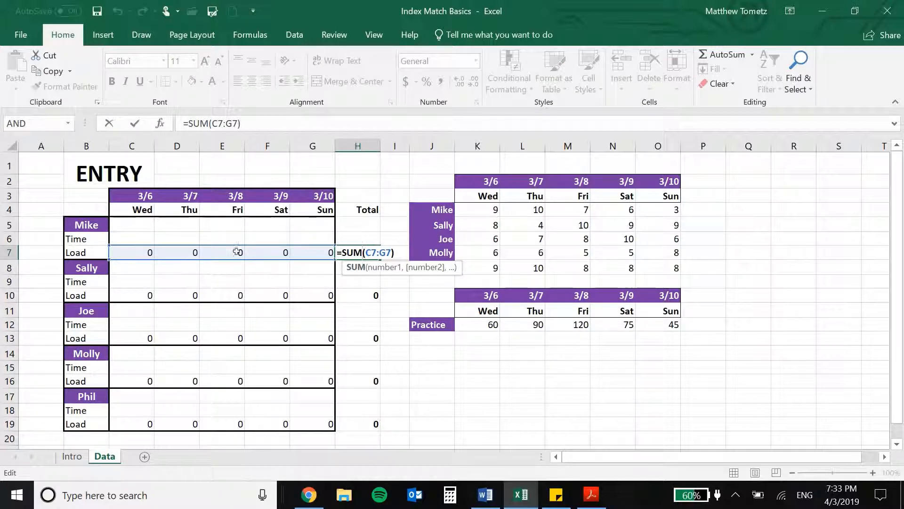
pyautogui.press('Return')
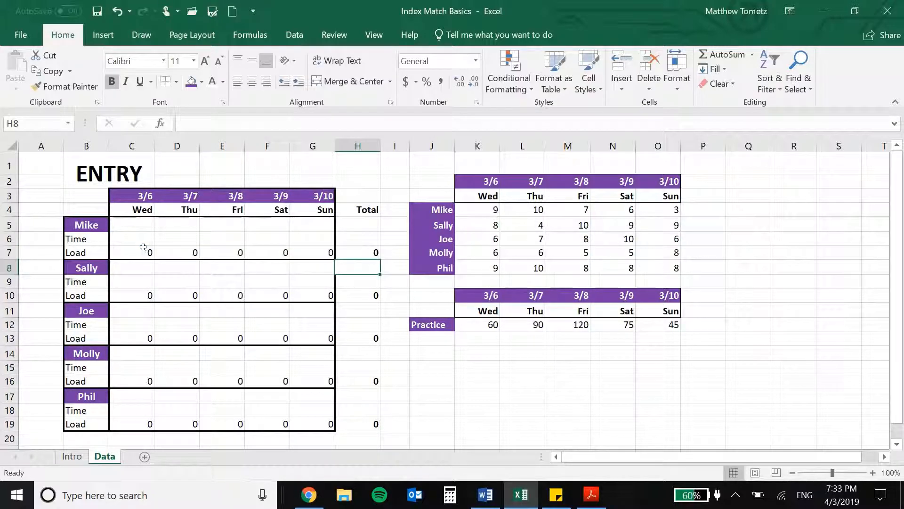
# Start an INDEX formula in cell C5 of the ENTRY table, using K4:O8 as the array.
pyautogui.click(132, 223)
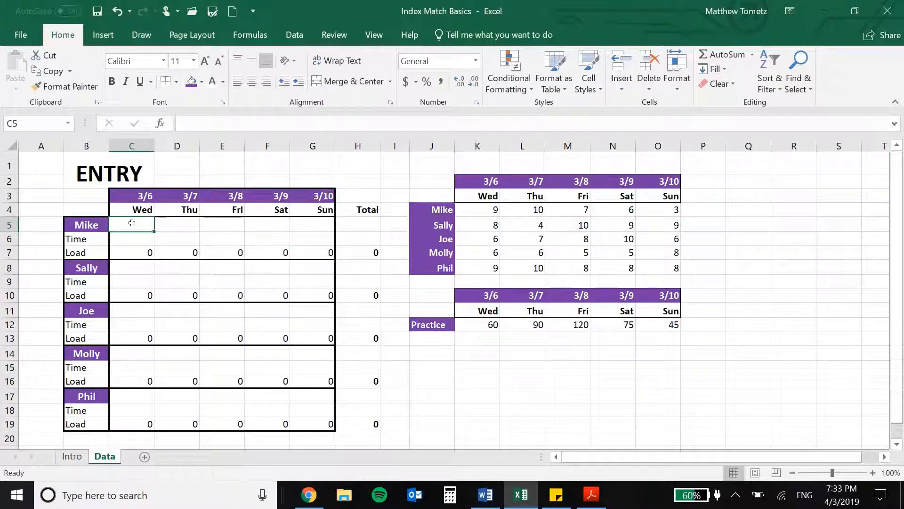
pyautogui.write('=')
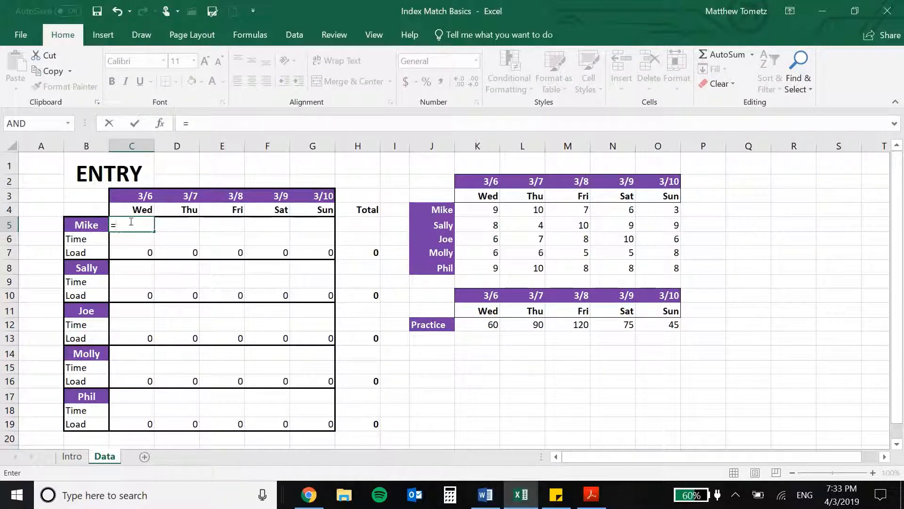
pyautogui.write('index(')
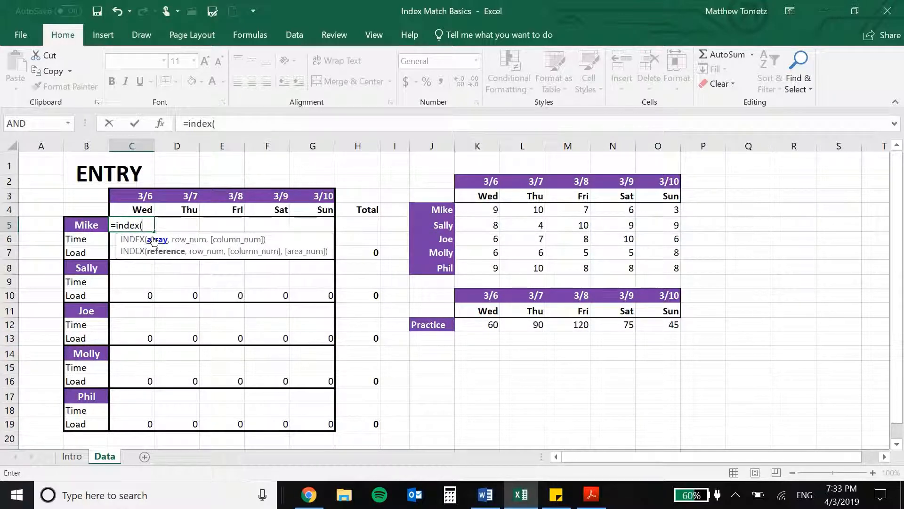
pyautogui.moveTo(481, 210); pyautogui.dragTo(657, 265)
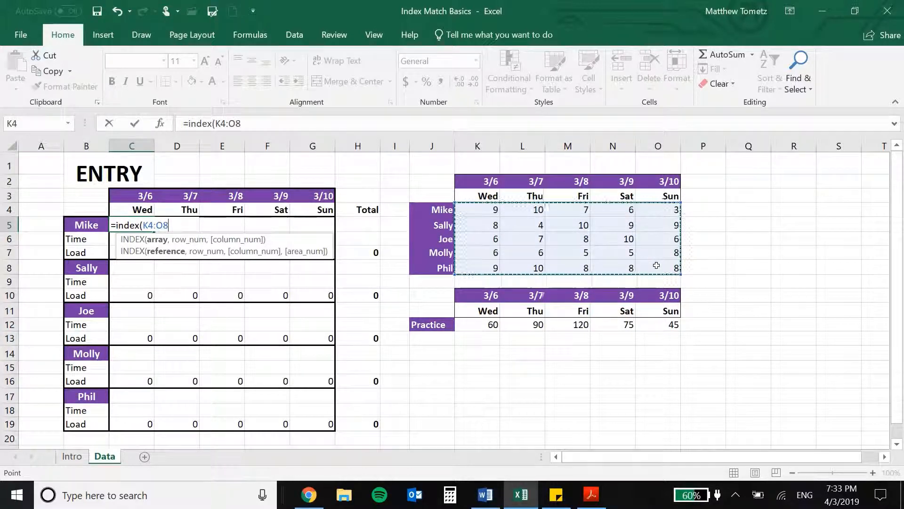
pyautogui.write(',')
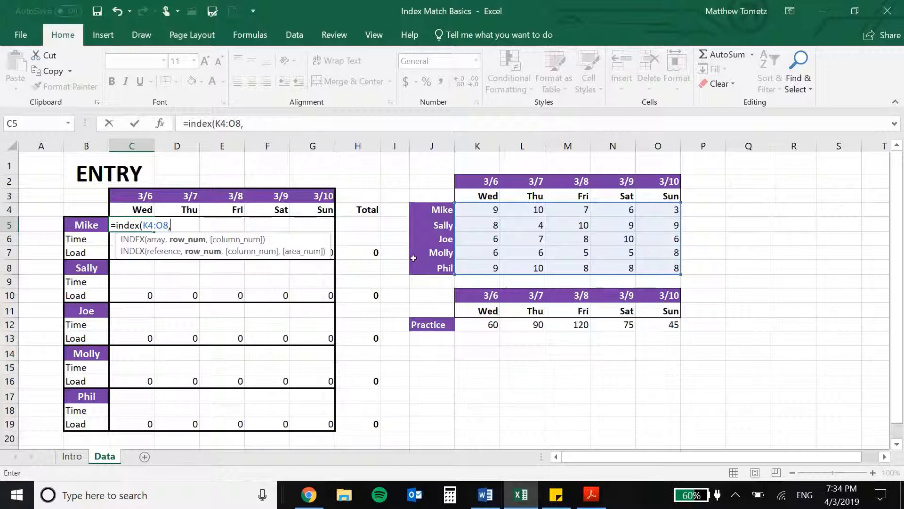
# Add MATCH(B5,J4:J8,0) as the row number argument of the INDEX formula in C5.
pyautogui.write('match(')
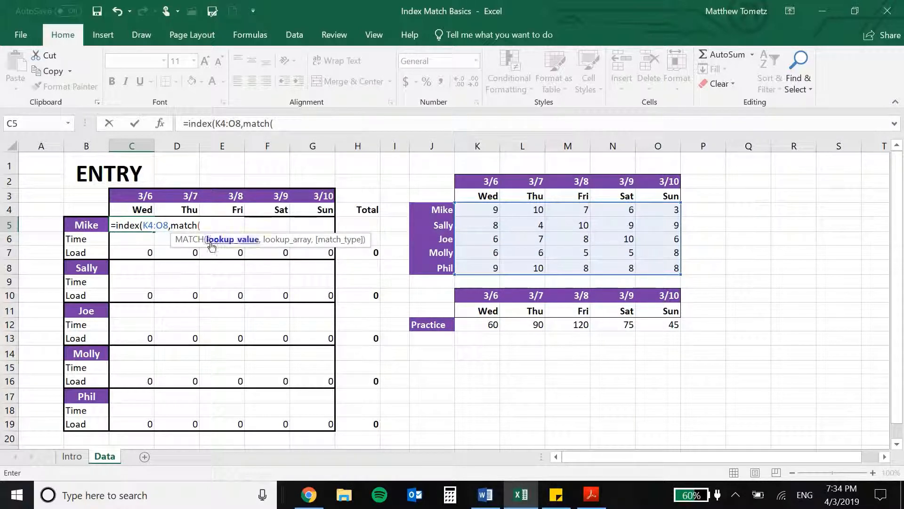
pyautogui.click(93, 226)
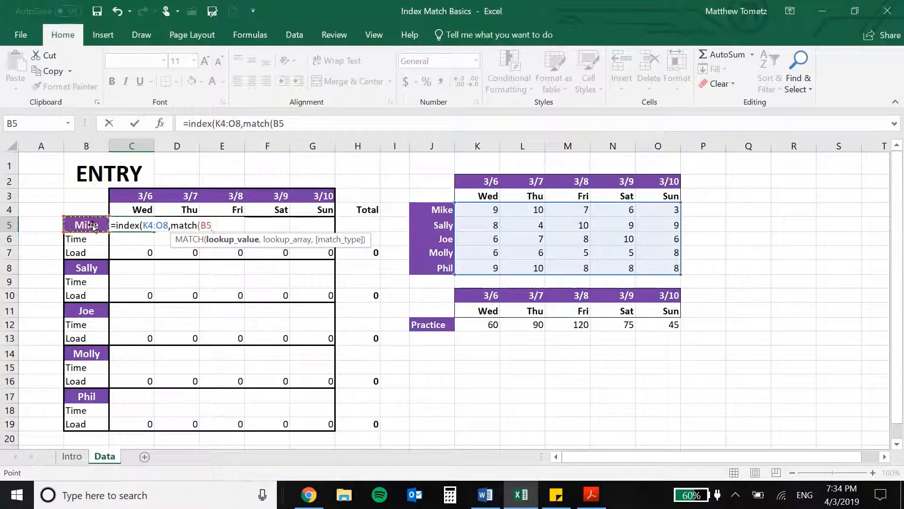
pyautogui.write(',')
pyautogui.click(426, 210)
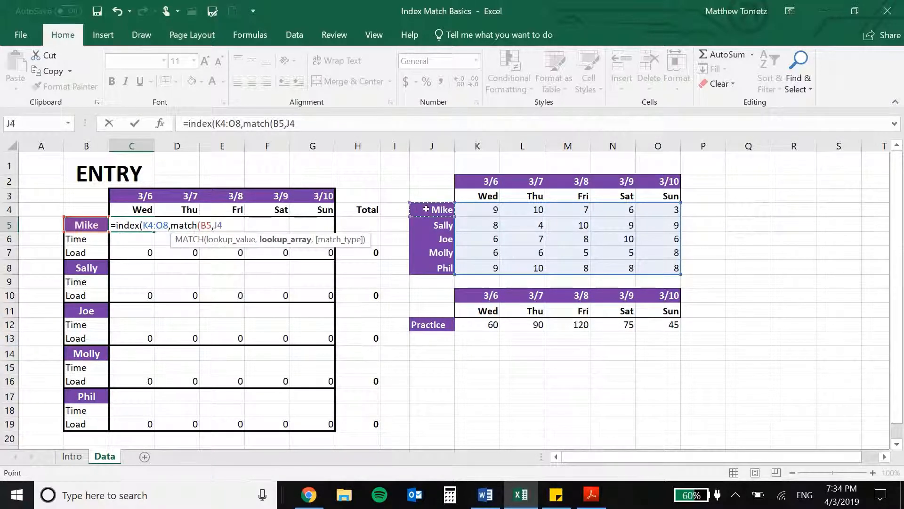
pyautogui.moveTo(426, 210); pyautogui.dragTo(423, 264)
pyautogui.write(',')
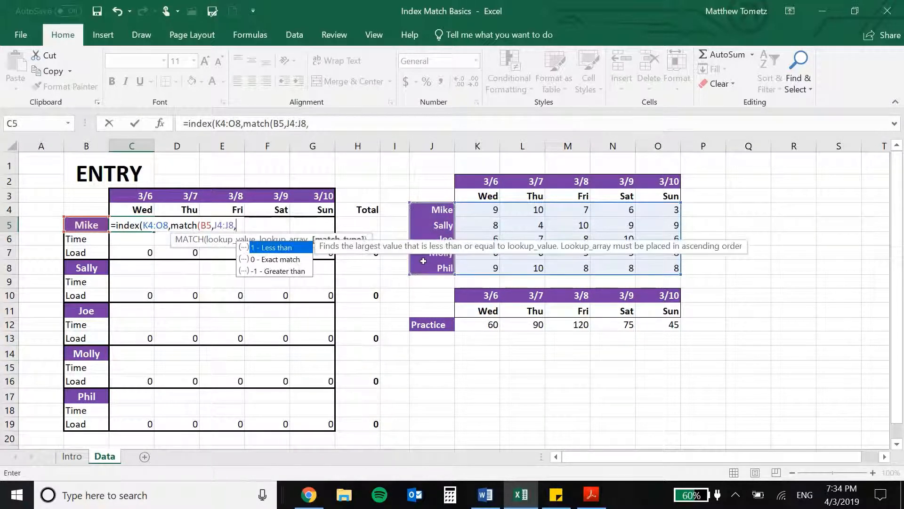
pyautogui.write('0)')
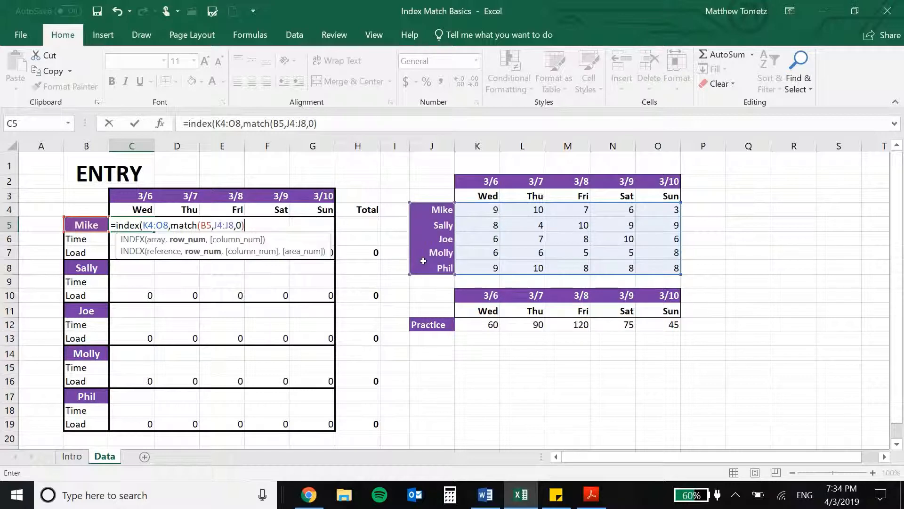
# Add MATCH(C3,K2:O2,0) as the column number argument in C5, then close and enter the INDEX formula.
pyautogui.write(',')
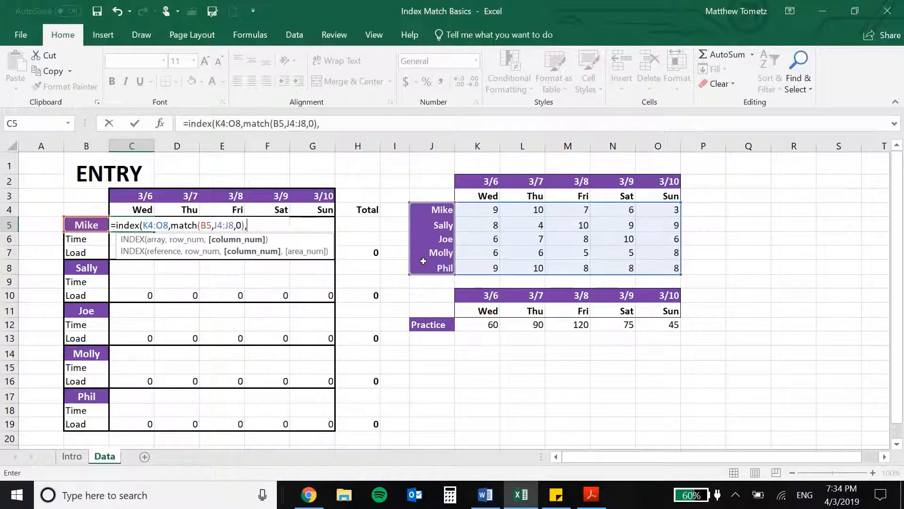
pyautogui.write('match(')
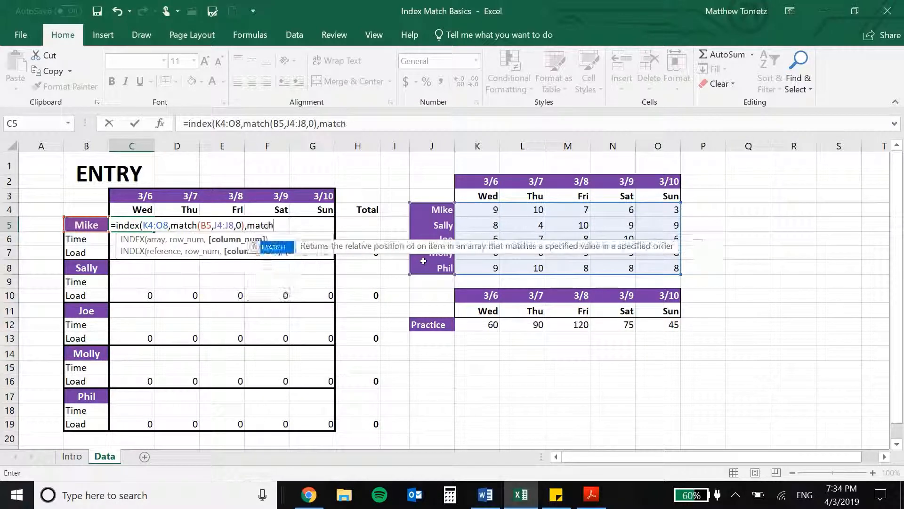
pyautogui.click(129, 192)
pyautogui.write(',')
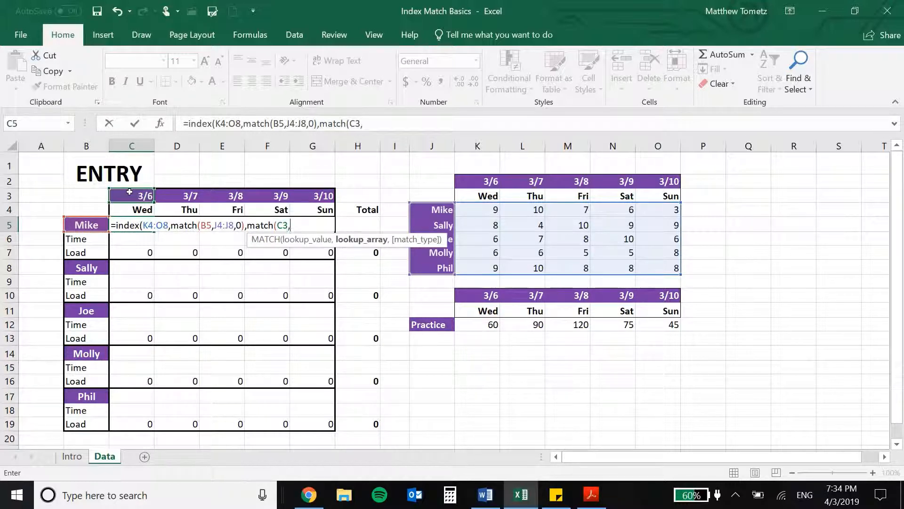
pyautogui.moveTo(479, 183); pyautogui.dragTo(659, 177)
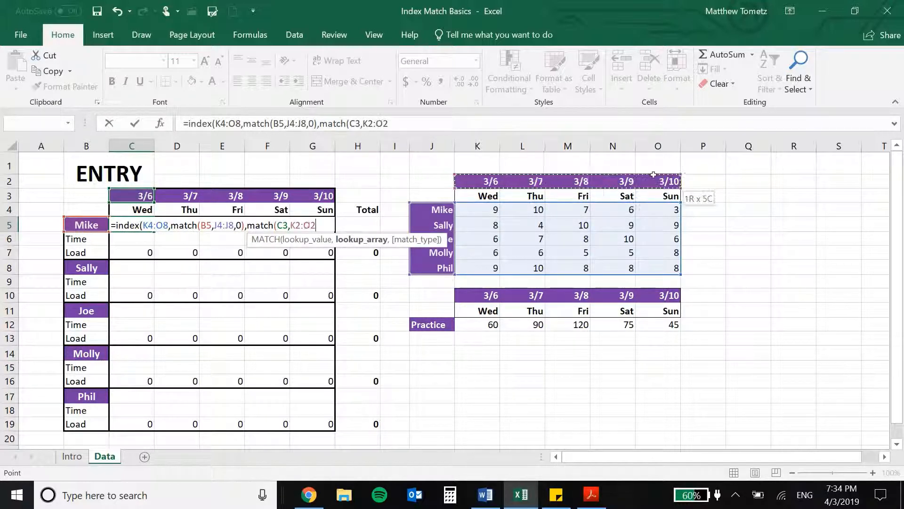
pyautogui.write(',')
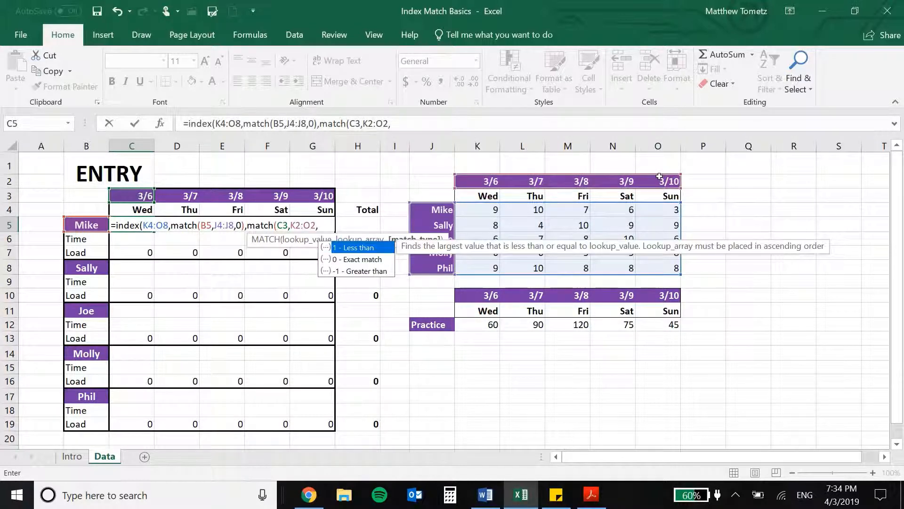
pyautogui.write('0)')
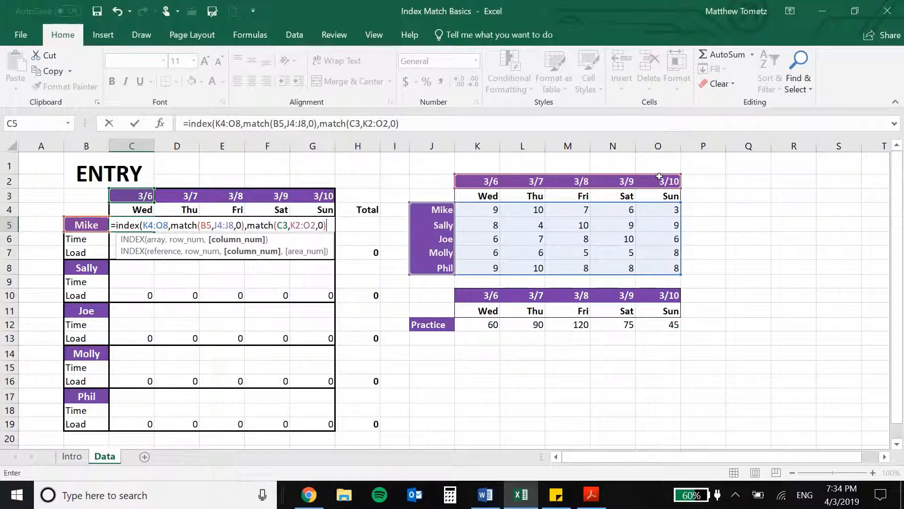
pyautogui.write(')')
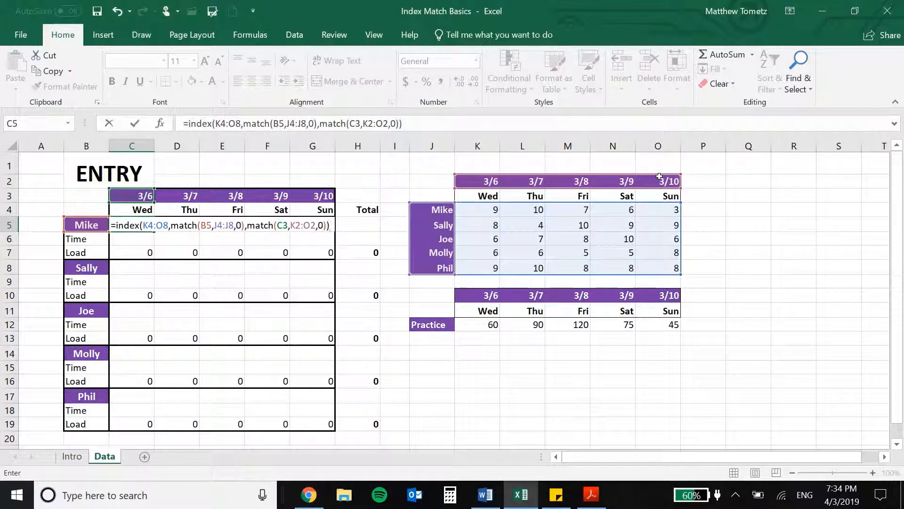
pyautogui.press('Return')
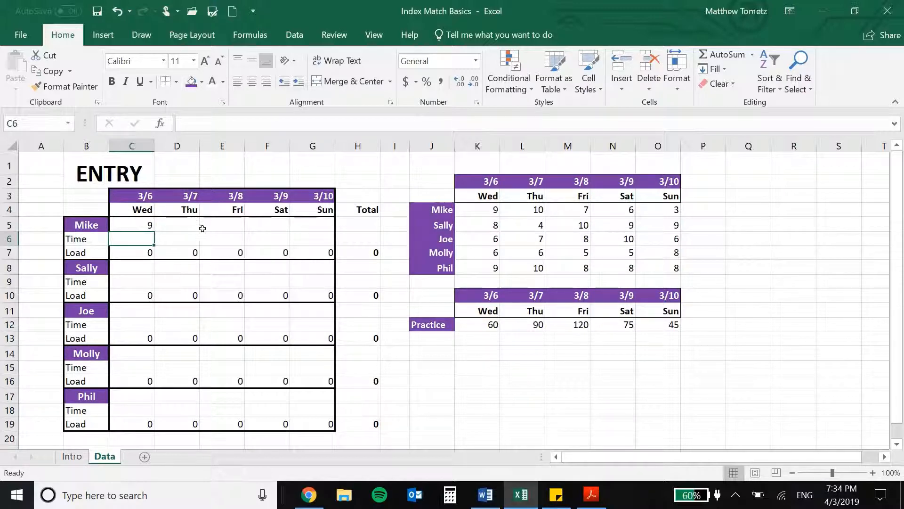
# Copy the INDEX MATCH formula from C5 into D5 and inspect the ranges it references.
pyautogui.click(138, 222)
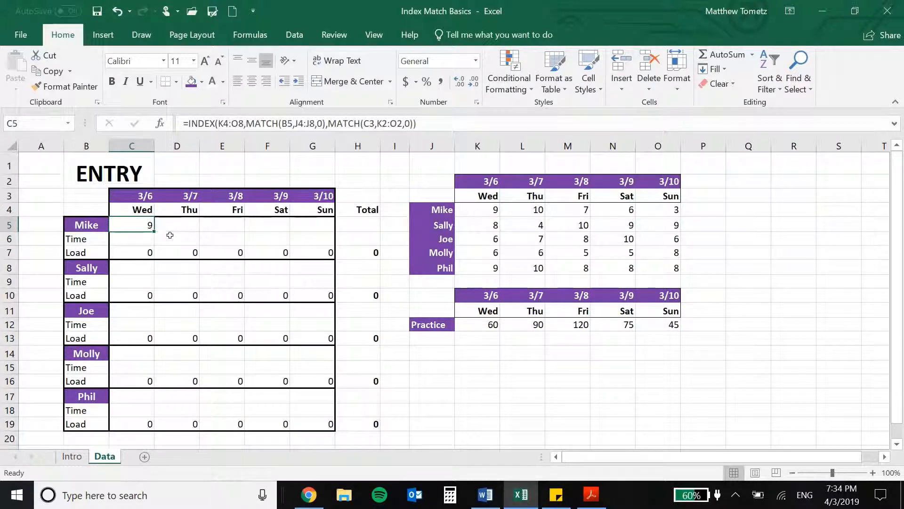
pyautogui.hotkey('ctrl', 'c')
pyautogui.press('Right')
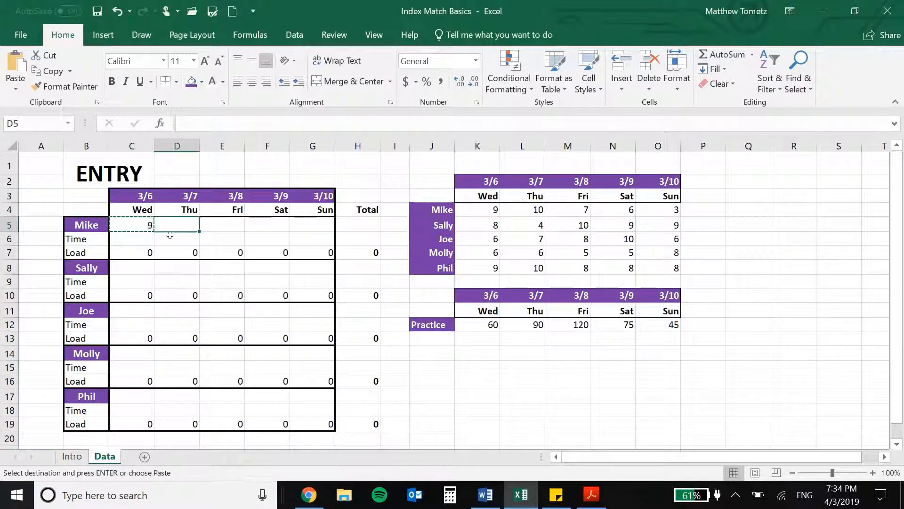
pyautogui.hotkey('ctrl', 'v')
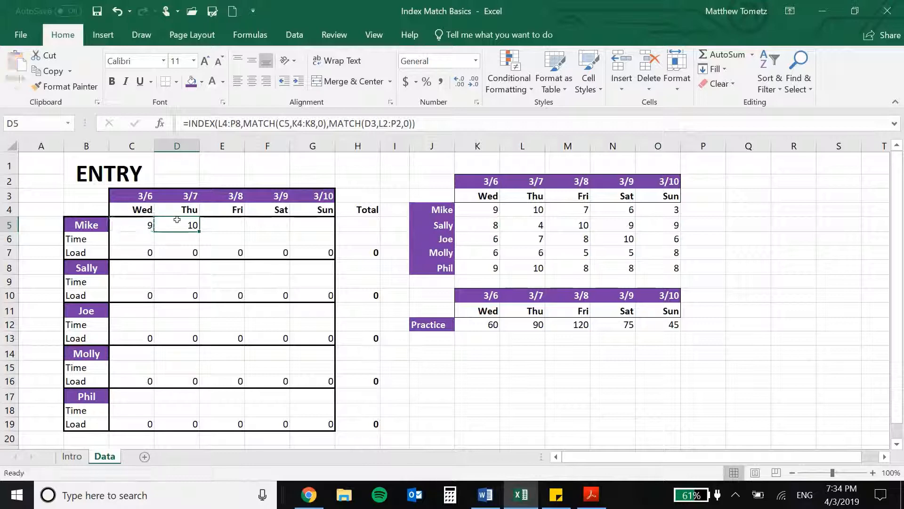
pyautogui.doubleClick(175, 221)
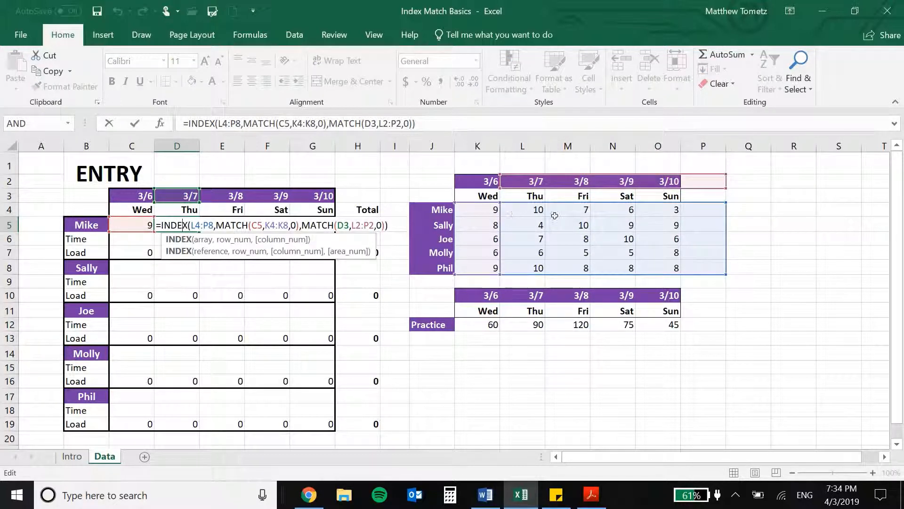
pyautogui.press('Escape')
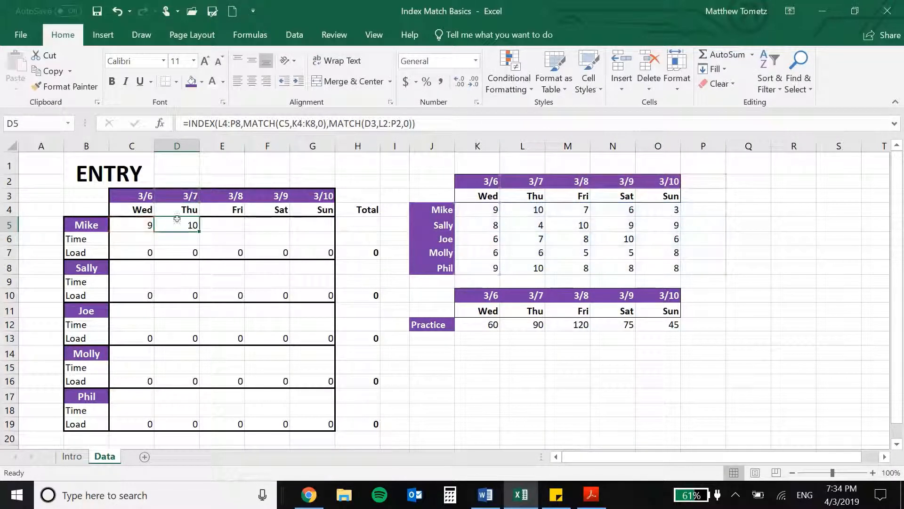
# Copy the formula from D5 into the Time cell D6 and inspect the ranges it references.
pyautogui.hotkey('ctrl', 'c')
pyautogui.click(177, 234)
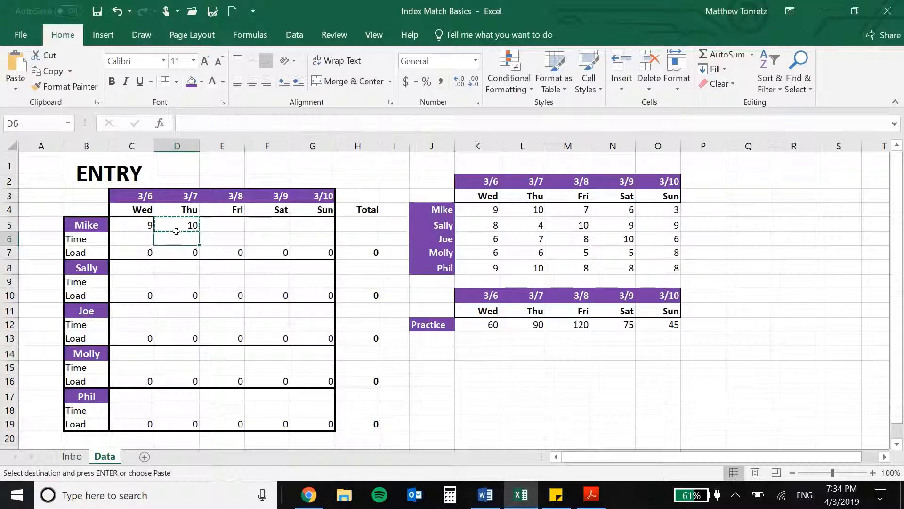
pyautogui.hotkey('ctrl', 'v')
pyautogui.press('Escape')
pyautogui.doubleClick(175, 236)
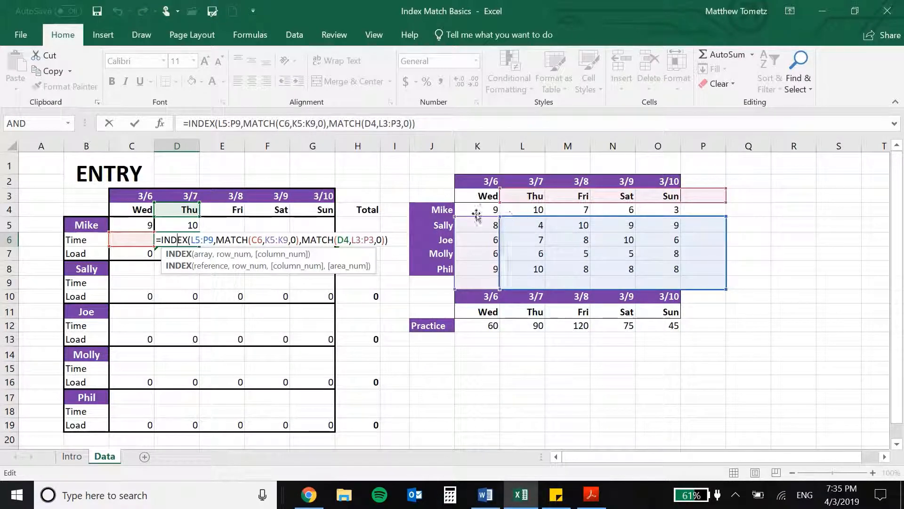
pyautogui.press('Escape')
# Copy the formatting of blank cells E5:F6 onto the cells starting at D5, and clear the test formulas from D5 and D6.
pyautogui.moveTo(221, 223); pyautogui.dragTo(269, 240)
pyautogui.click(53, 87)
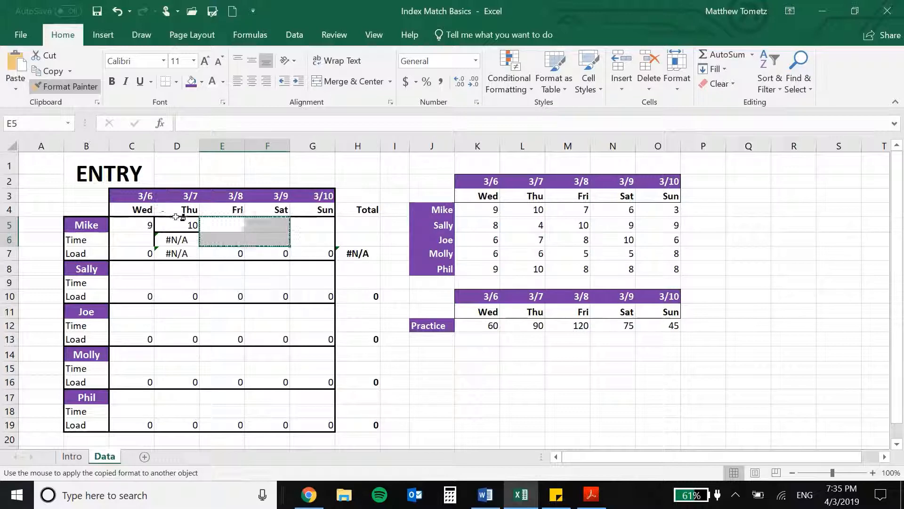
pyautogui.click(191, 224)
pyautogui.press('BackSpace')
pyautogui.press('Return')
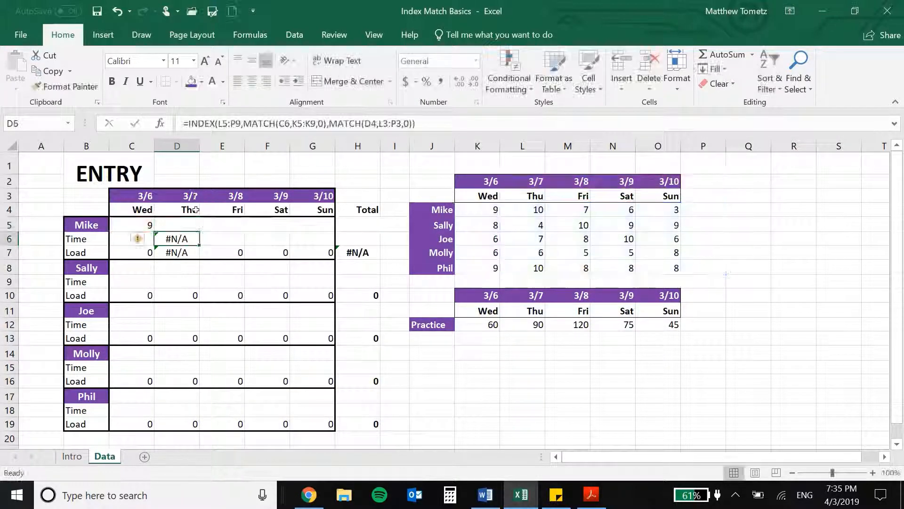
pyautogui.press('BackSpace')
pyautogui.press('Return')
# Make the INDEX array in the C5 formula fully absolute as $K$4:$O$8.
pyautogui.press('Up')
pyautogui.press('Left')
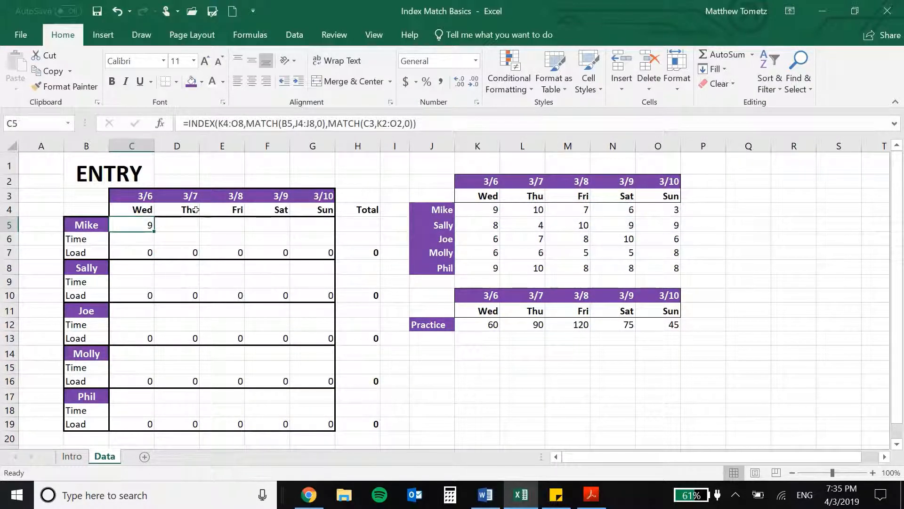
pyautogui.click(219, 121)
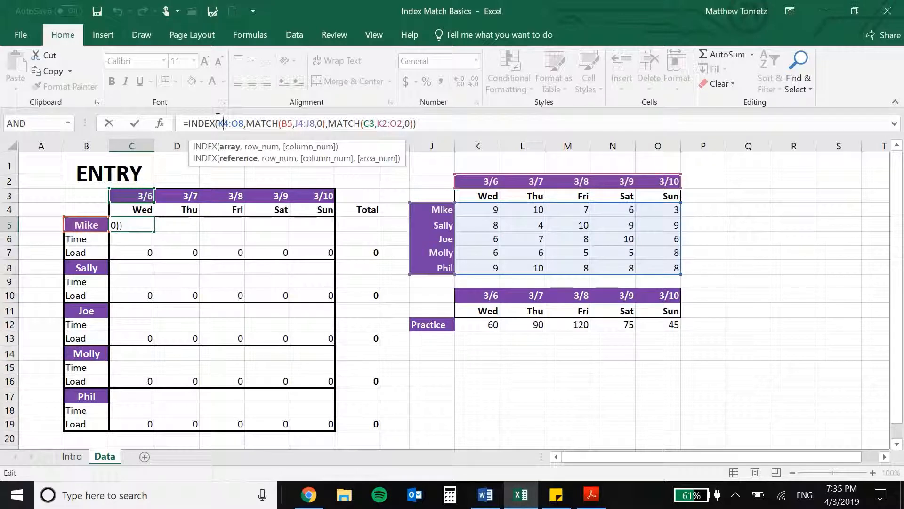
pyautogui.press('F4')
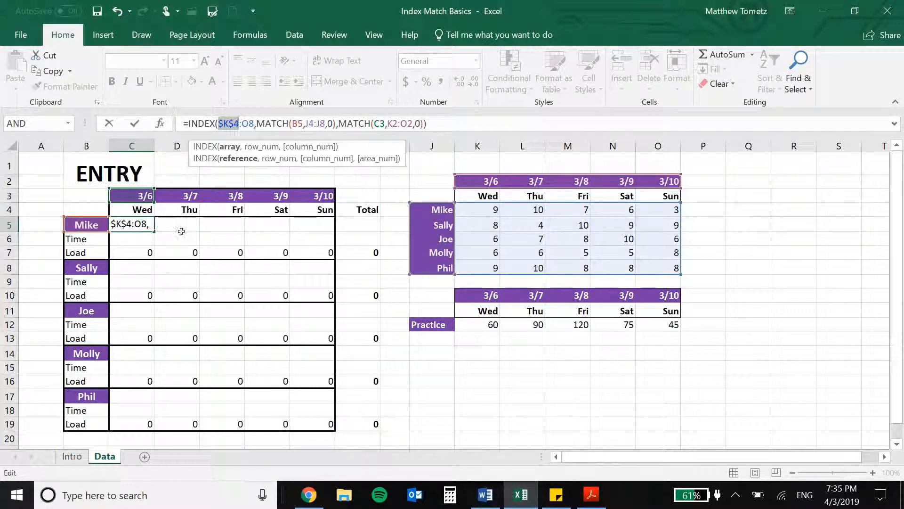
pyautogui.click(241, 117)
pyautogui.press('F4')
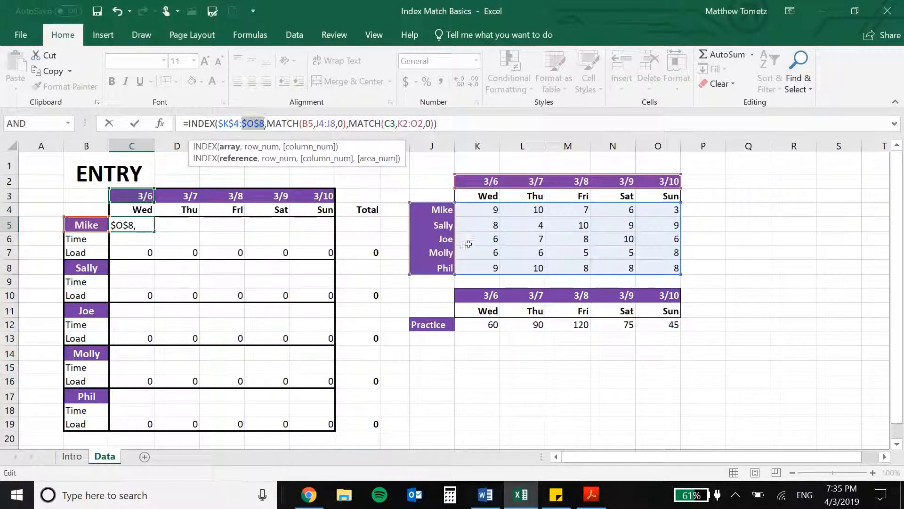
# In C5's row MATCH, lock only the column of the lookup value as $B5 and make the lookup array $J$4:$J$8.
pyautogui.click(303, 120)
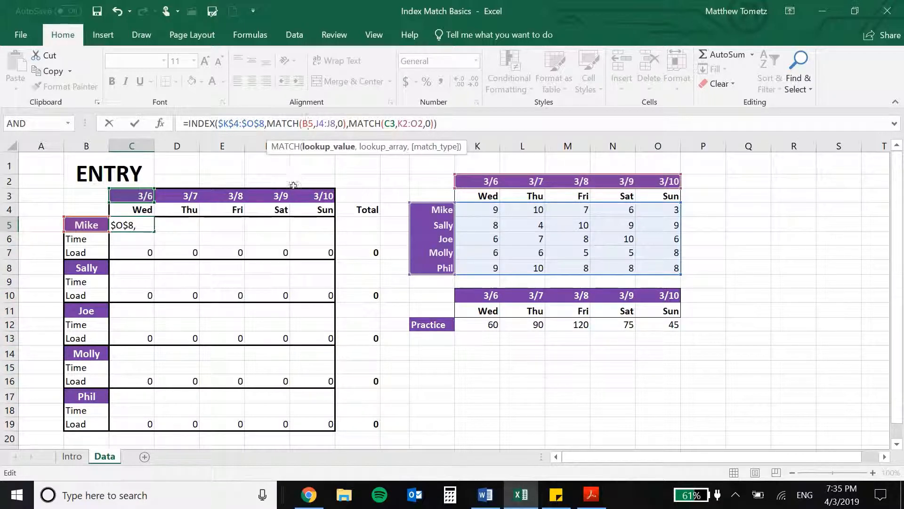
pyautogui.press('F4')
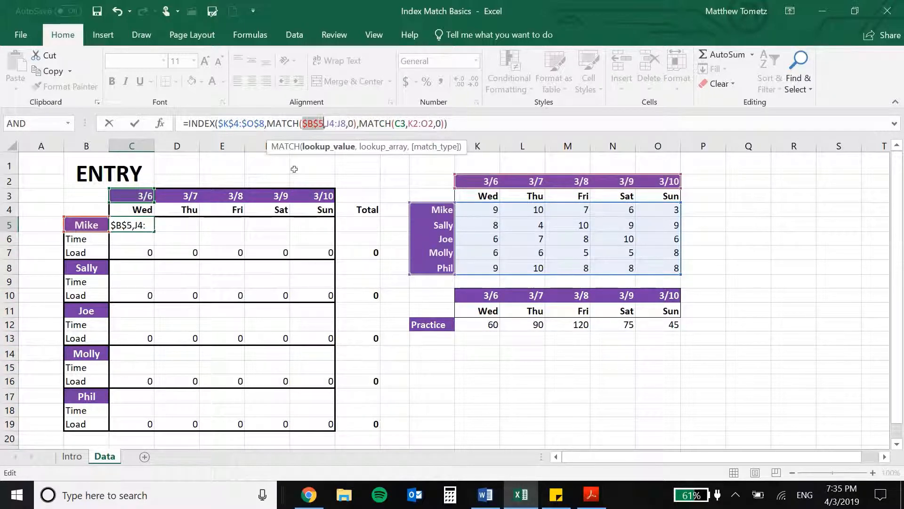
pyautogui.press('F4')
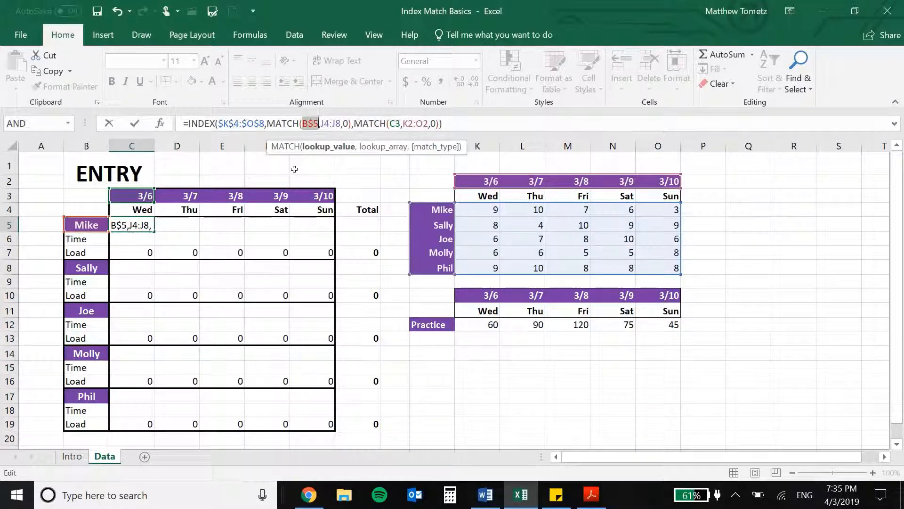
pyautogui.press('F4')
pyautogui.click(324, 119)
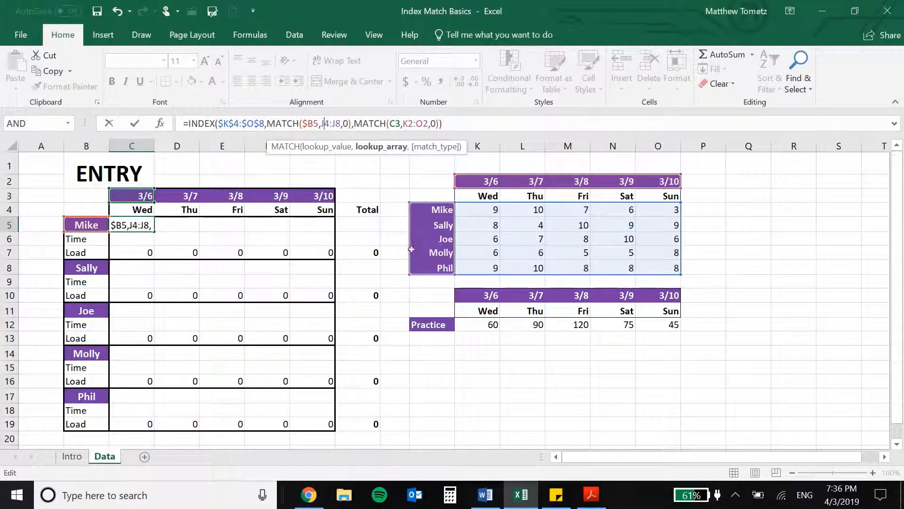
pyautogui.press('F4')
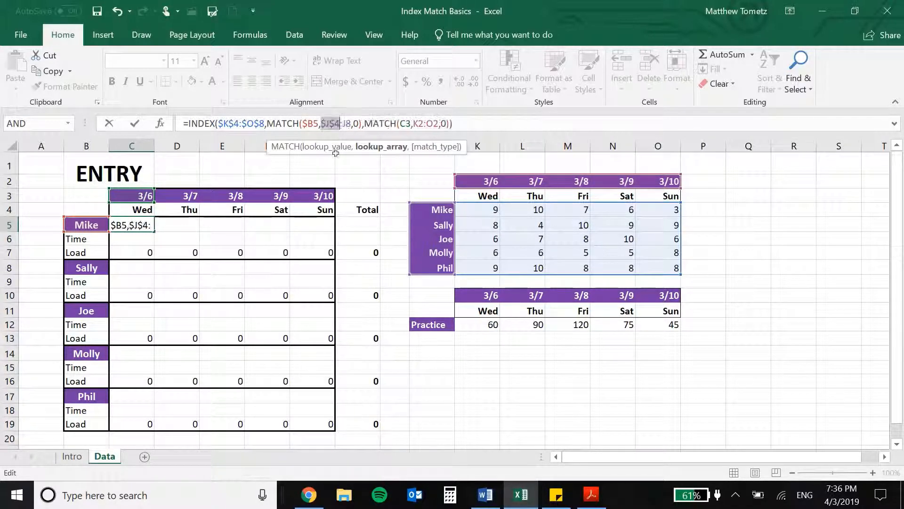
pyautogui.click(346, 118)
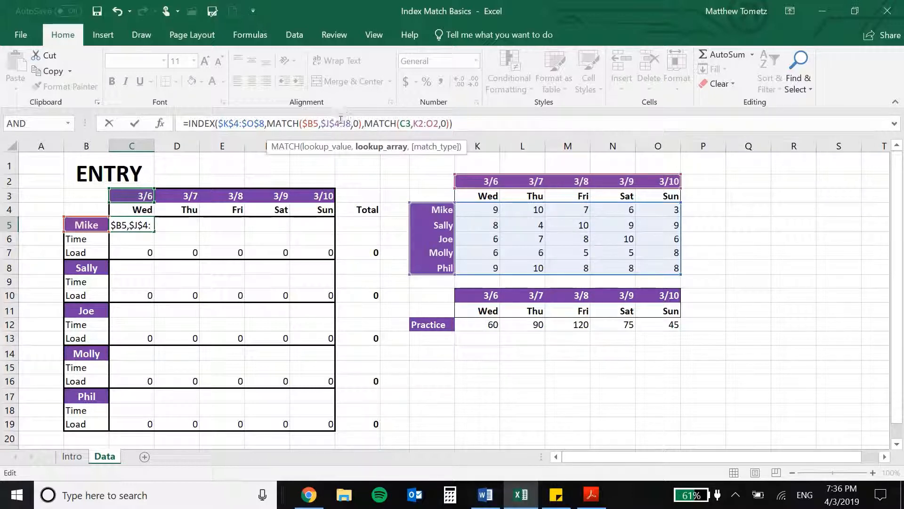
pyautogui.press('F4')
# In C5's column MATCH, set the lookup value to C$3 and the lookup array to $K$2:$O$2, then enter the formula.
pyautogui.click(411, 121)
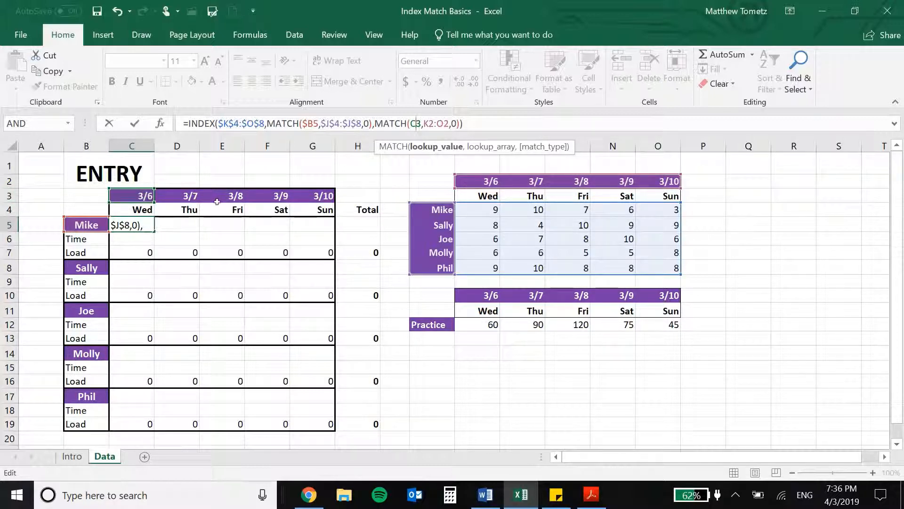
pyautogui.press('F4')
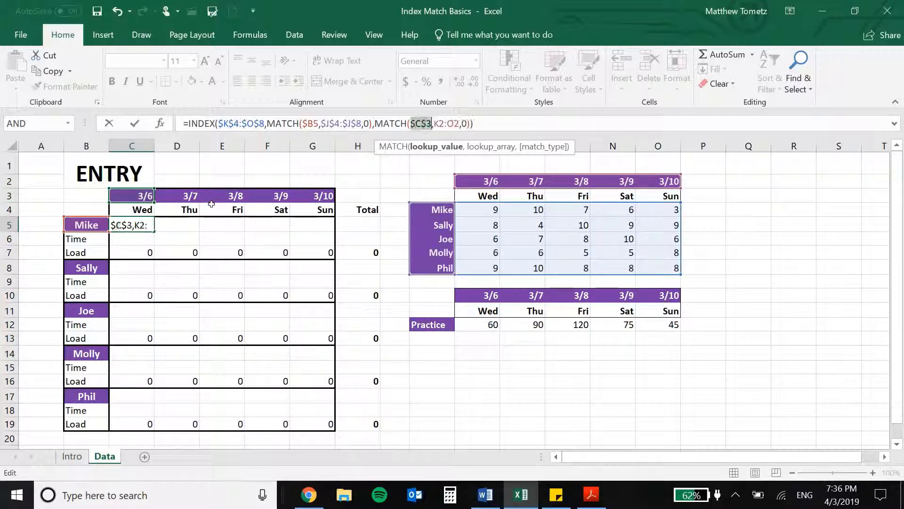
pyautogui.press('F4')
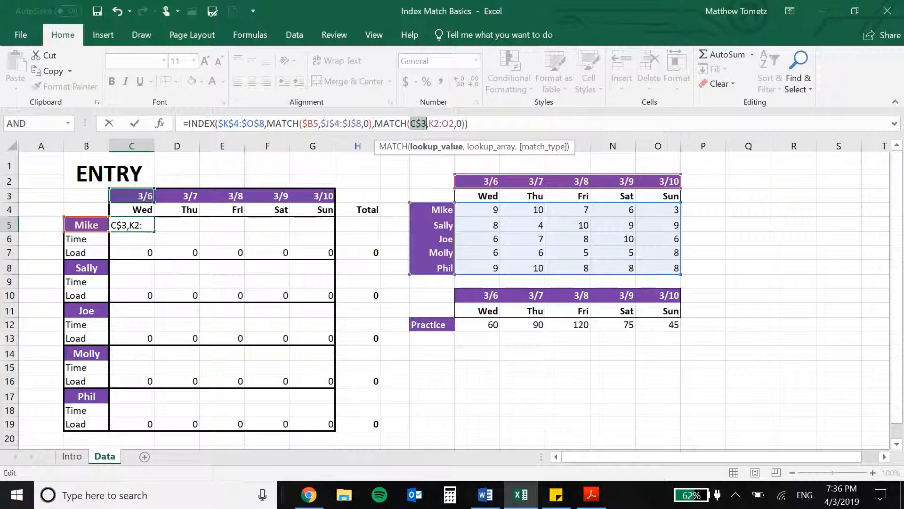
pyautogui.click(427, 123)
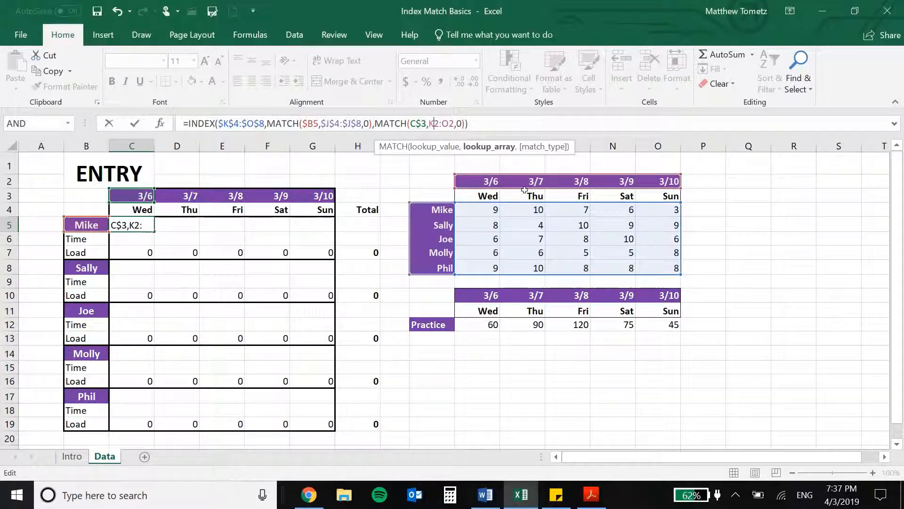
pyautogui.press('F4')
pyautogui.click(455, 120)
pyautogui.press('F4')
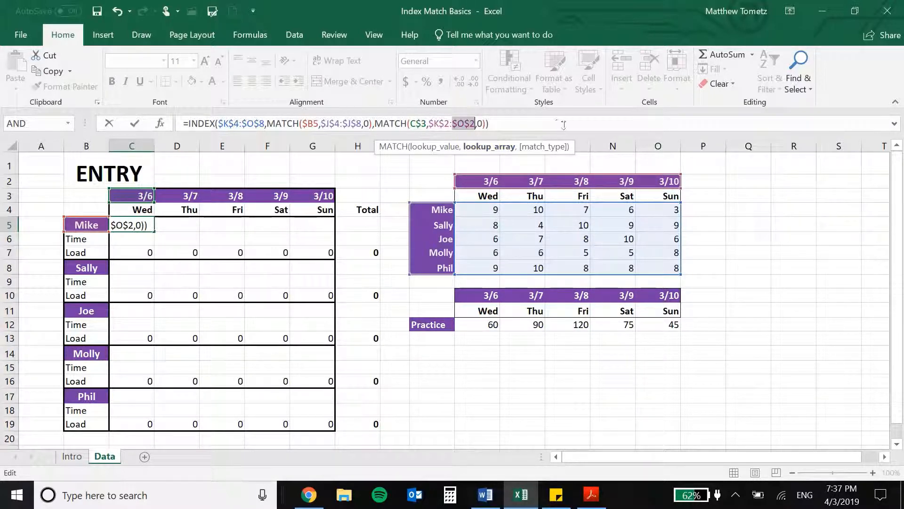
pyautogui.press('F4')
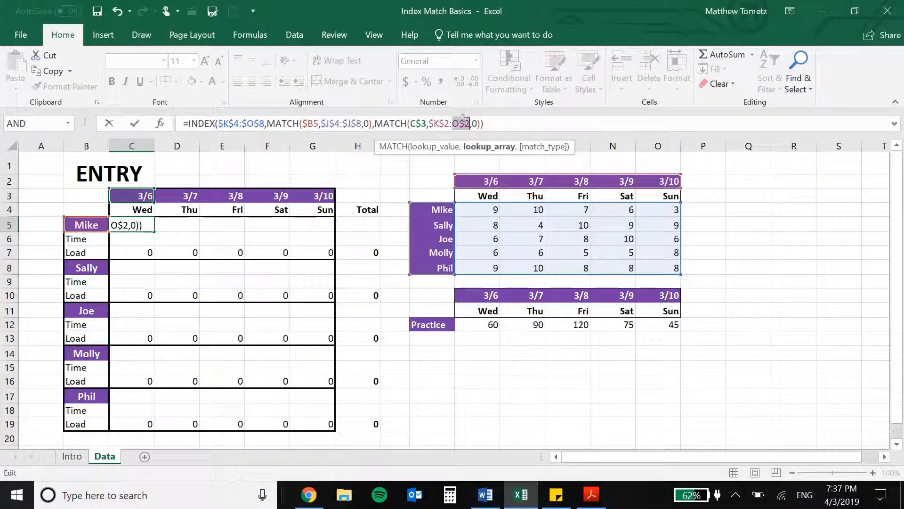
pyautogui.press('F4')
pyautogui.press('F4')
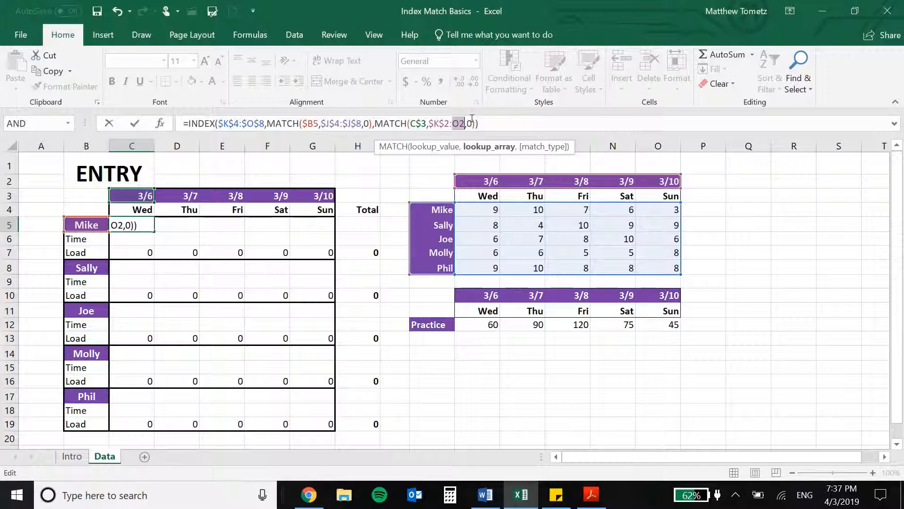
pyautogui.press('F4')
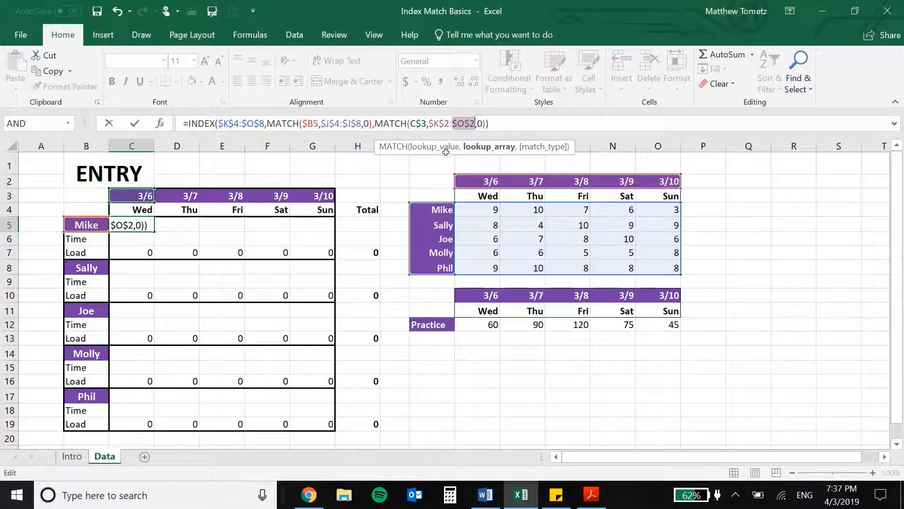
pyautogui.press('Return')
# Fill the C5 formula across to G5 with the cell formatting of C8:G8, and check the references in G5.
pyautogui.click(149, 226)
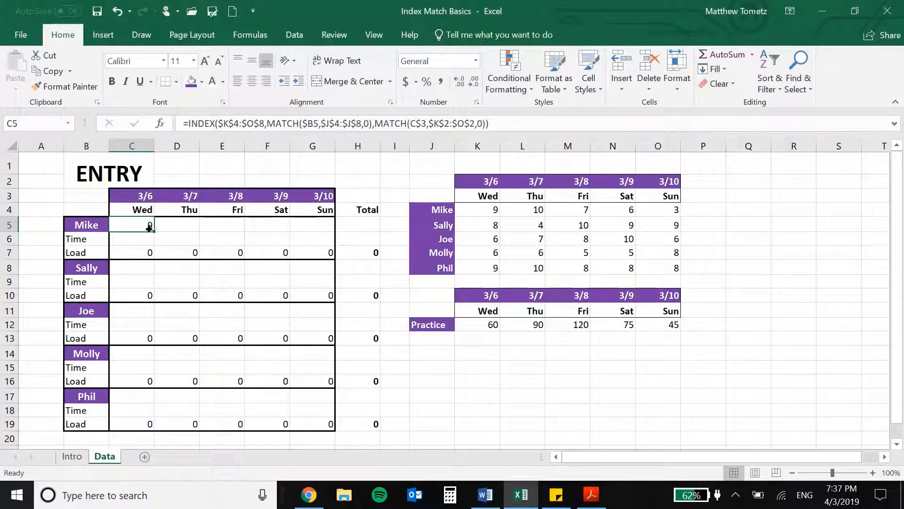
pyautogui.moveTo(150, 228); pyautogui.dragTo(316, 219)
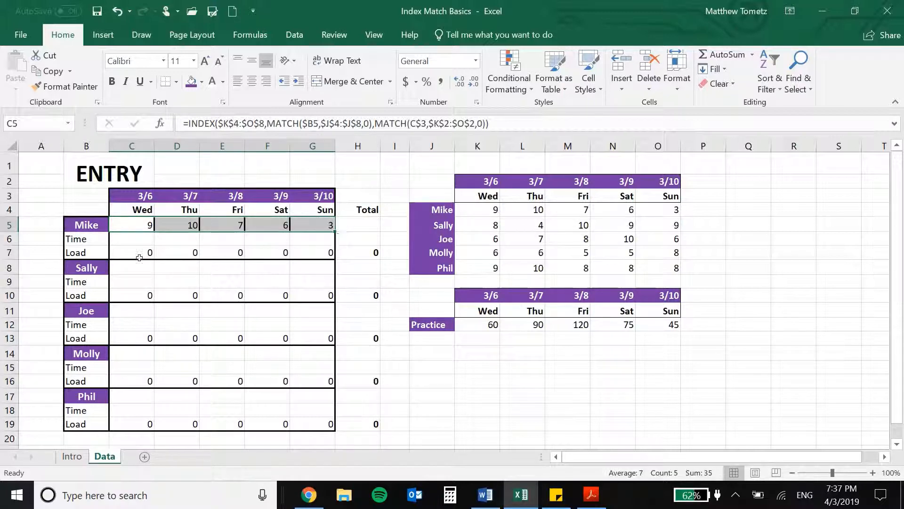
pyautogui.moveTo(136, 263); pyautogui.dragTo(325, 266)
pyautogui.click(66, 86)
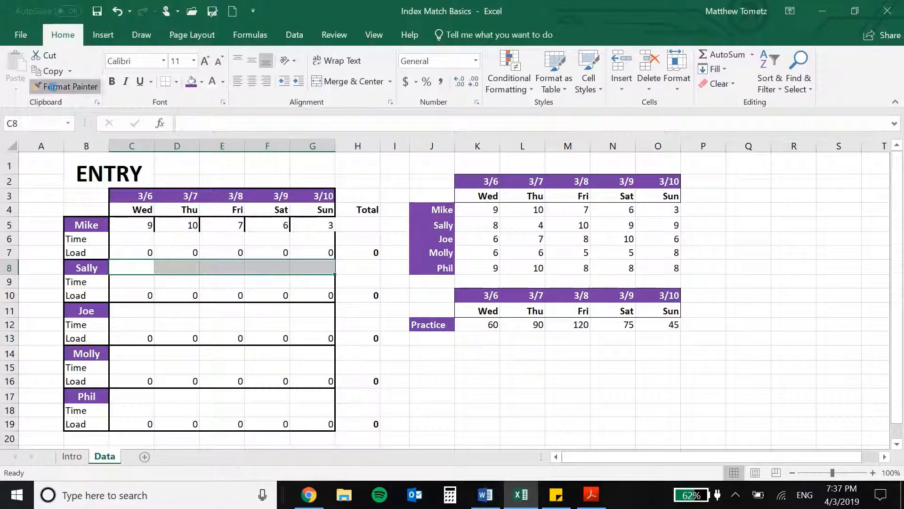
pyautogui.click(129, 222)
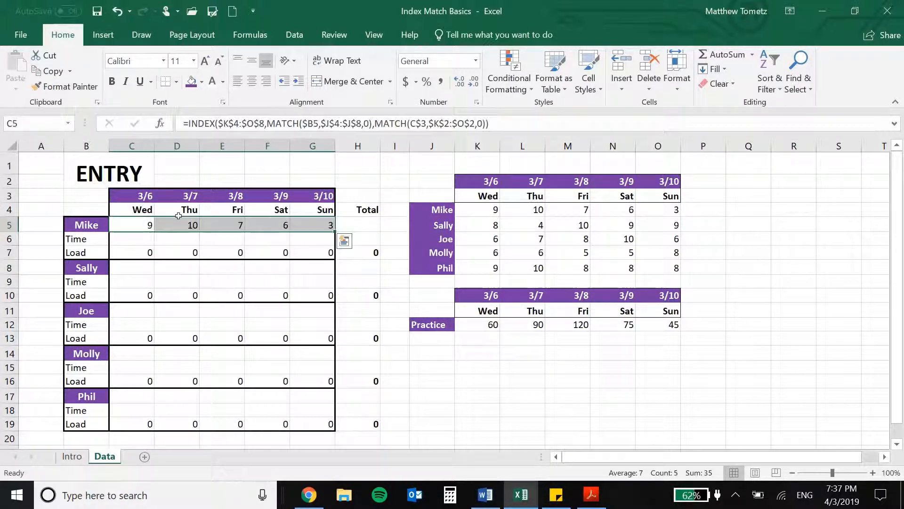
pyautogui.doubleClick(311, 224)
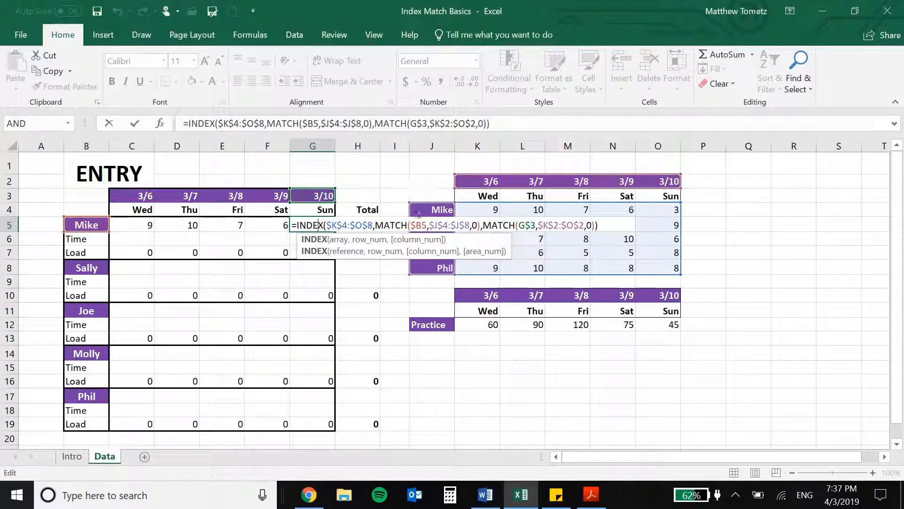
pyautogui.hotkey('ctrl', 'Return')
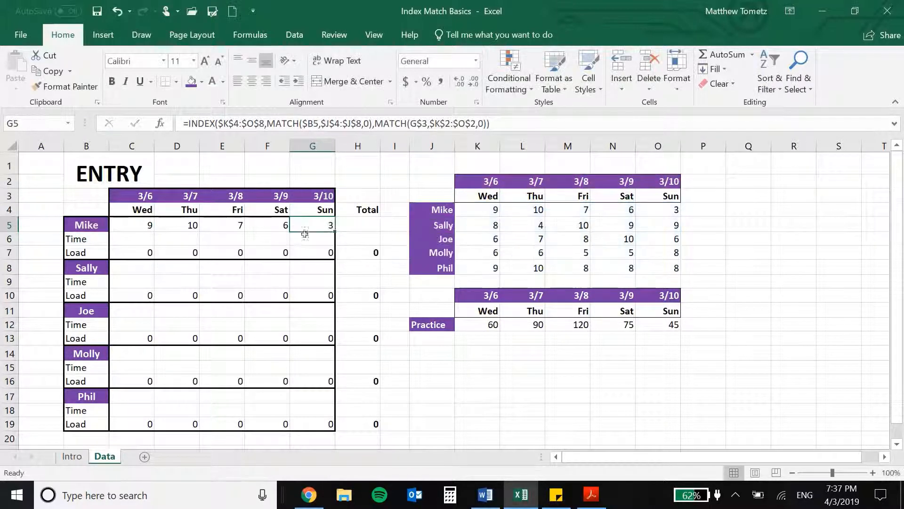
# Copy the formulas in C5:G5 into row 8 starting at C8, and check the references in D8.
pyautogui.moveTo(140, 229); pyautogui.dragTo(296, 226)
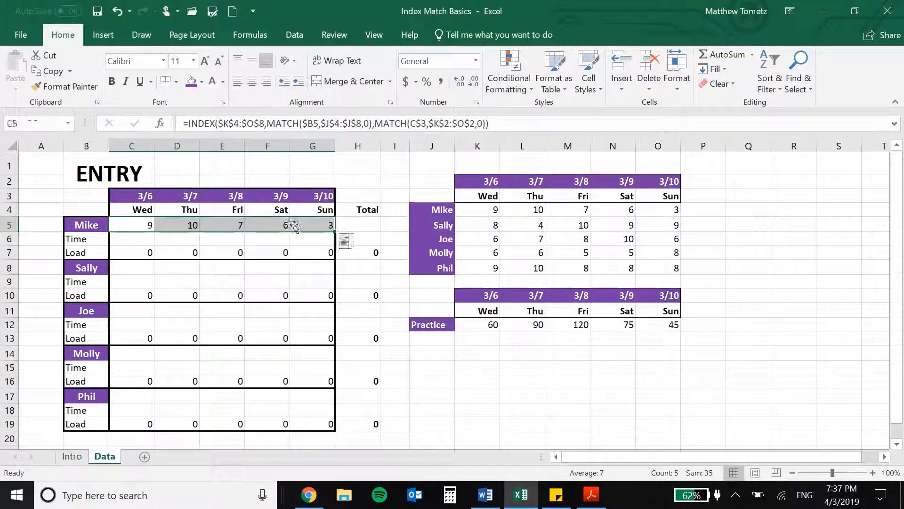
pyautogui.hotkey('ctrl', 'c')
pyautogui.click(144, 266)
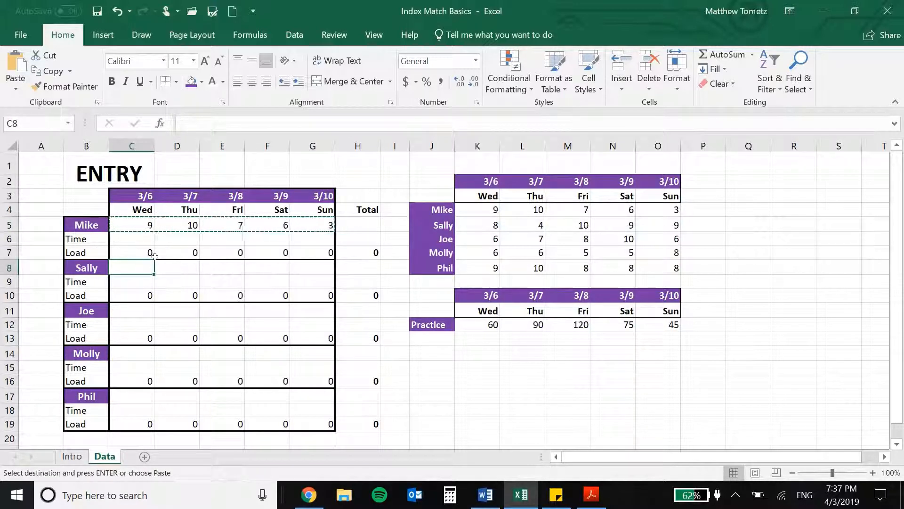
pyautogui.hotkey('ctrl', 'v')
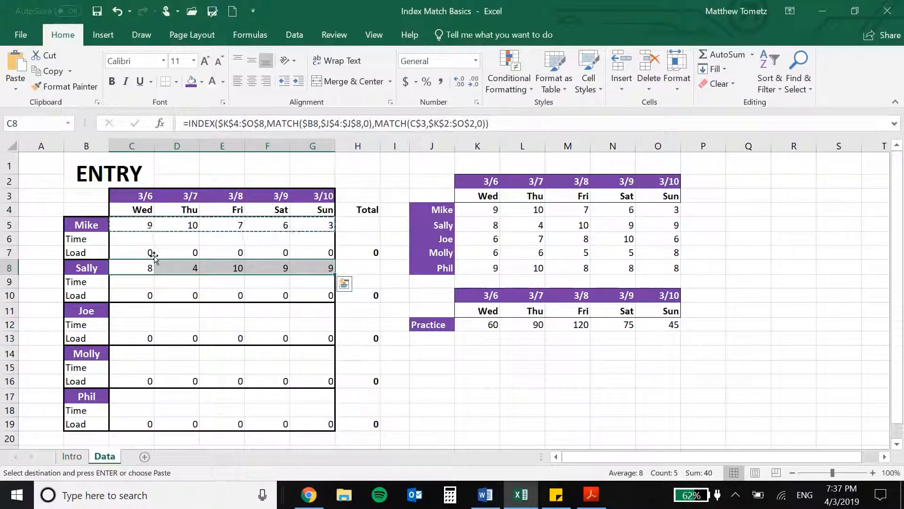
pyautogui.press('Escape')
pyautogui.doubleClick(177, 267)
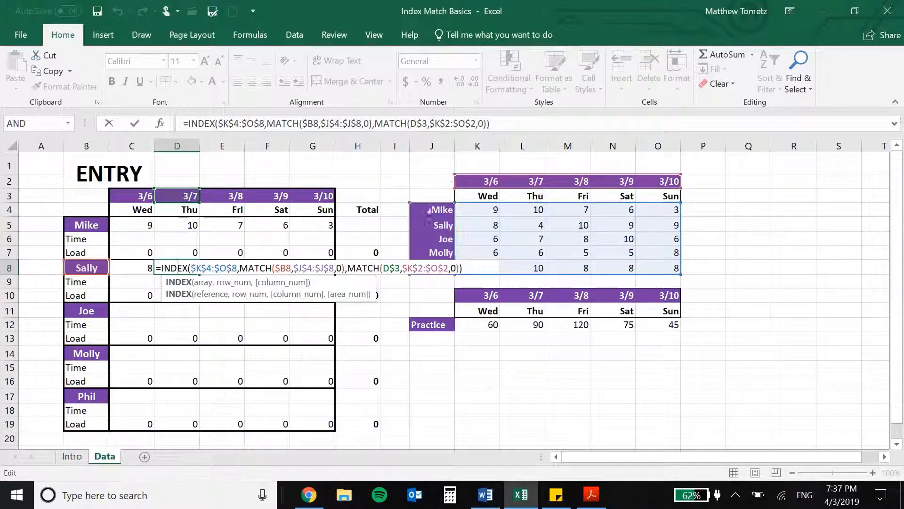
pyautogui.press('Escape')
# Copy the formulas in C8:G8 into the remaining name rows starting at C11, C14 and C17.
pyautogui.moveTo(139, 266); pyautogui.dragTo(294, 266)
pyautogui.hotkey('ctrl', 'c')
pyautogui.click(125, 311)
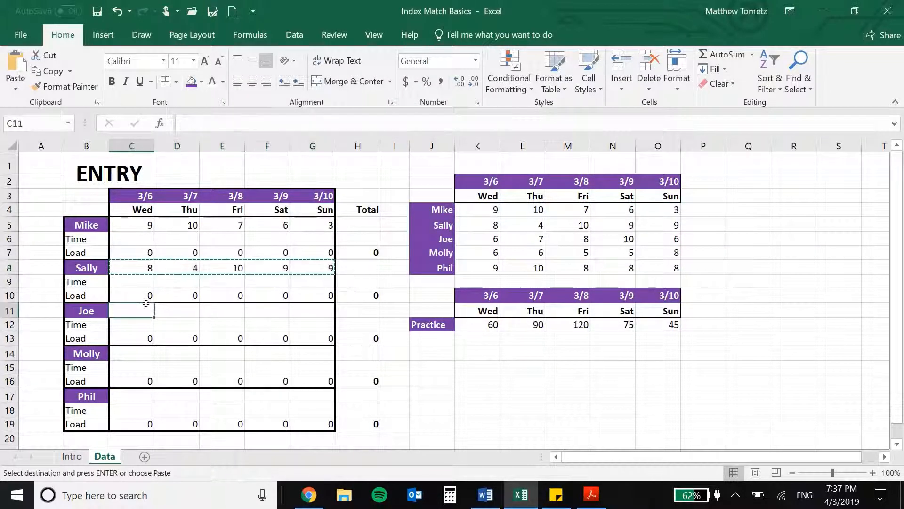
pyautogui.hotkey('ctrl', 'v')
pyautogui.click(117, 349)
pyautogui.hotkey('ctrl', 'v')
pyautogui.click(123, 397)
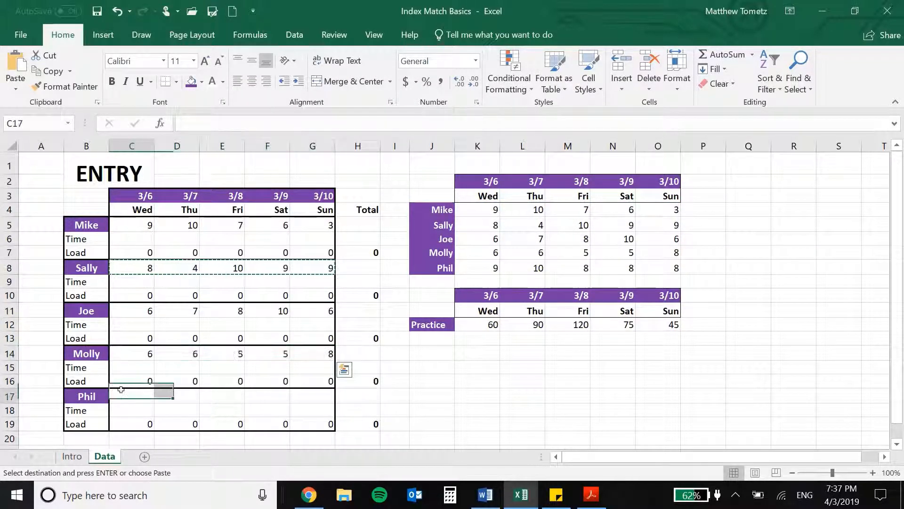
pyautogui.hotkey('ctrl', 'v')
pyautogui.press('Escape')
# In C6, begin an INDEX formula with K12:O12 as the array and 1 as the row number.
pyautogui.click(143, 239)
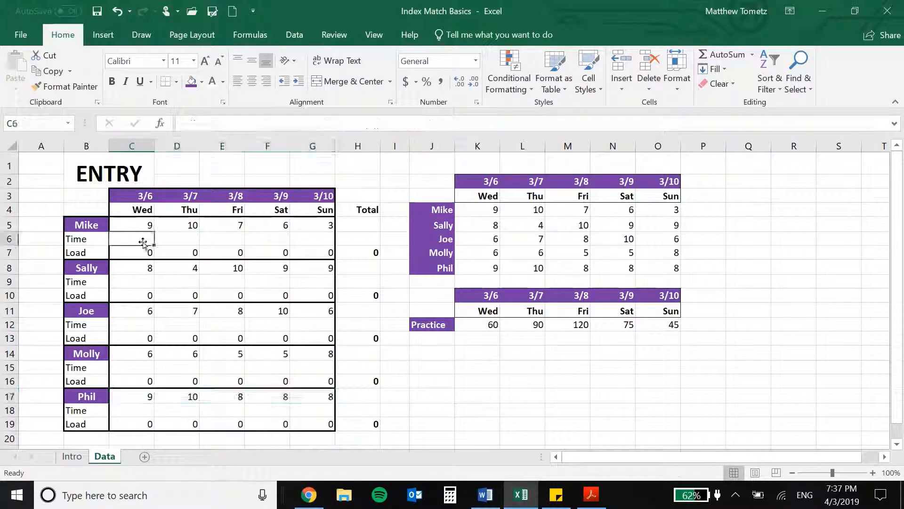
pyautogui.write('=')
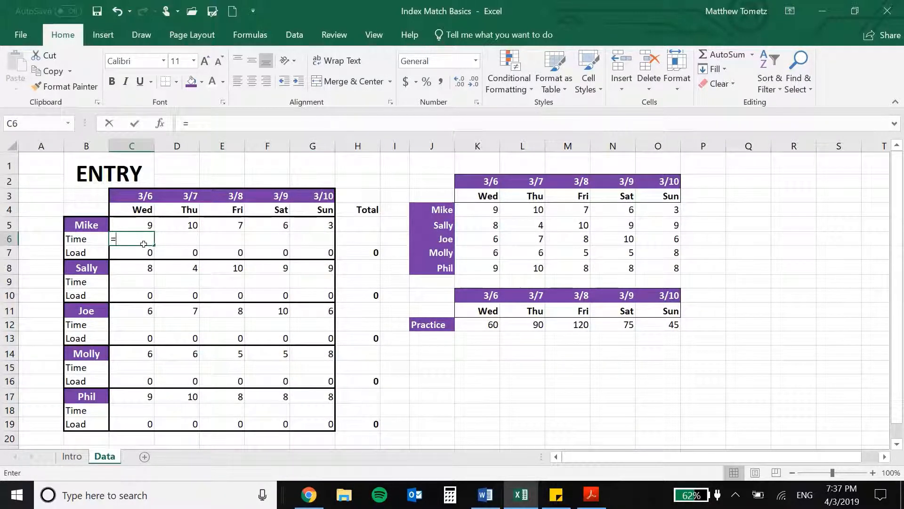
pyautogui.write('index(')
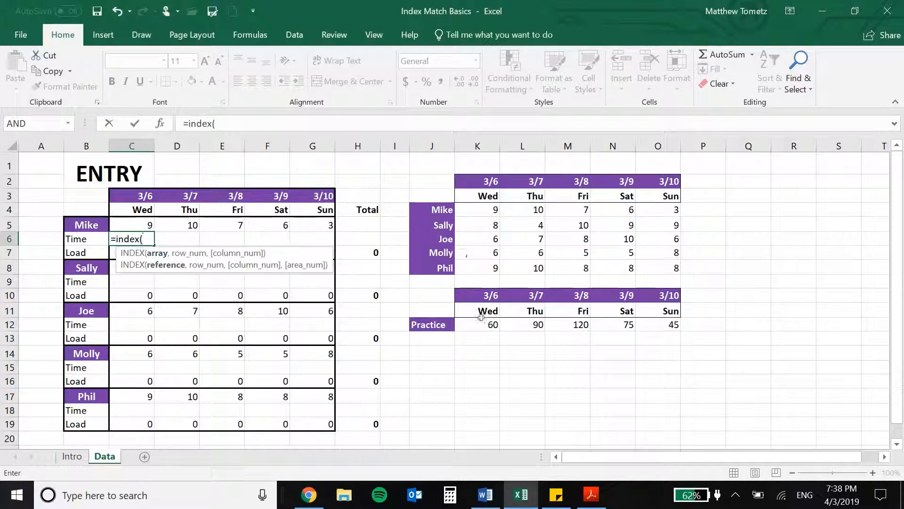
pyautogui.moveTo(481, 324); pyautogui.dragTo(650, 324)
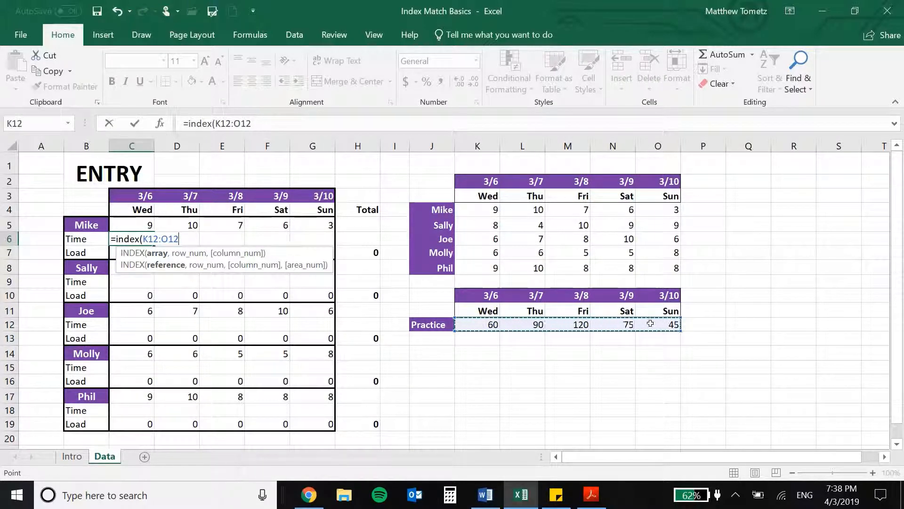
pyautogui.write(',')
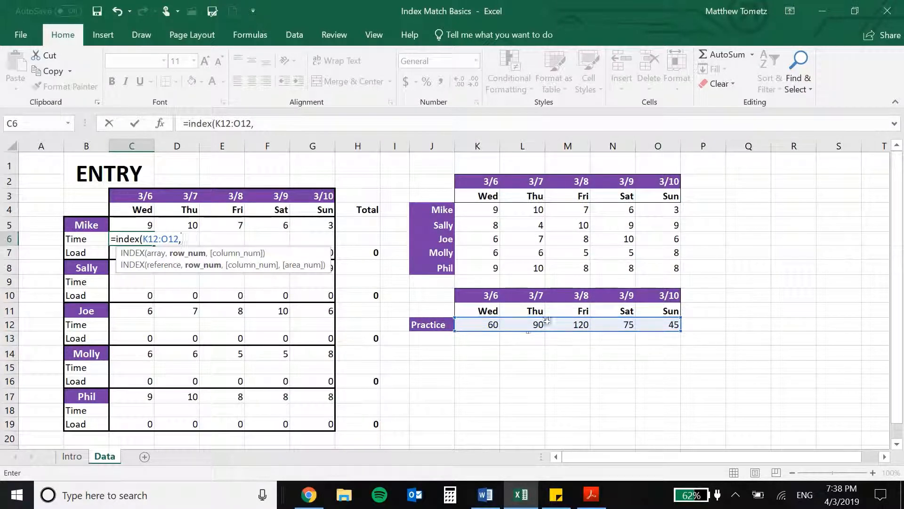
pyautogui.write('1')
# Complete C6's column argument with an exact-match MATCH of C3 in K10:O10 and enter the formula.
pyautogui.write(',match(')
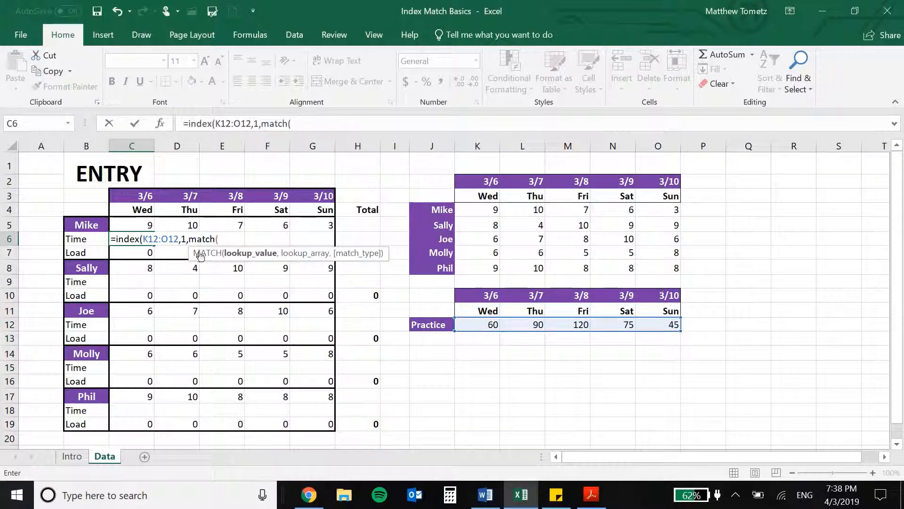
pyautogui.click(129, 191)
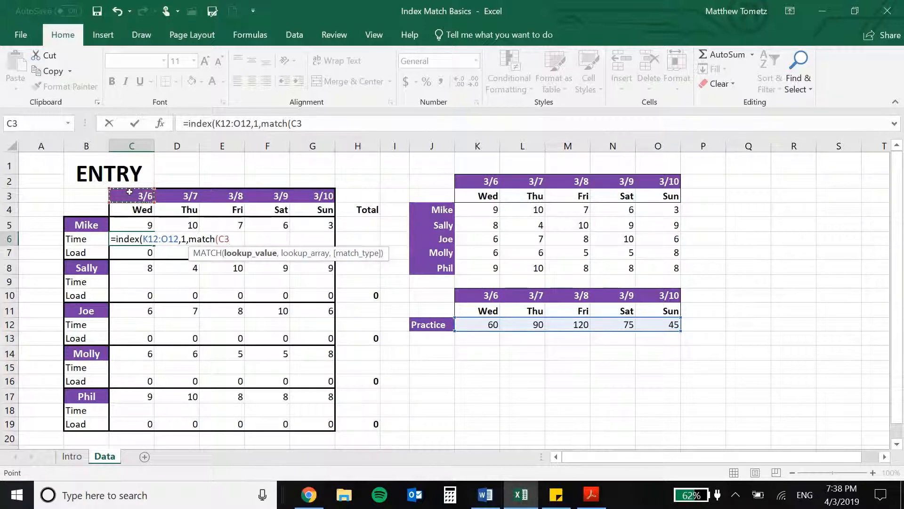
pyautogui.write(',')
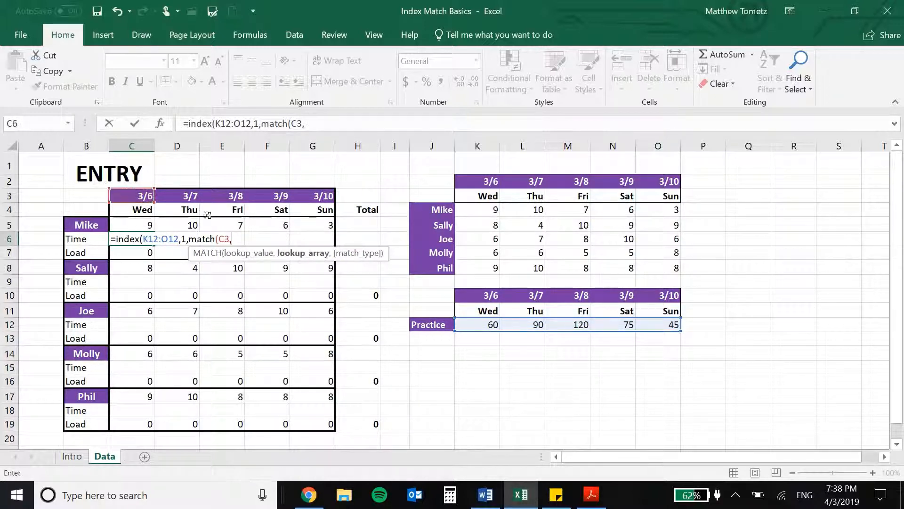
pyautogui.click(486, 295)
pyautogui.moveTo(486, 295); pyautogui.dragTo(667, 294)
pyautogui.write(',')
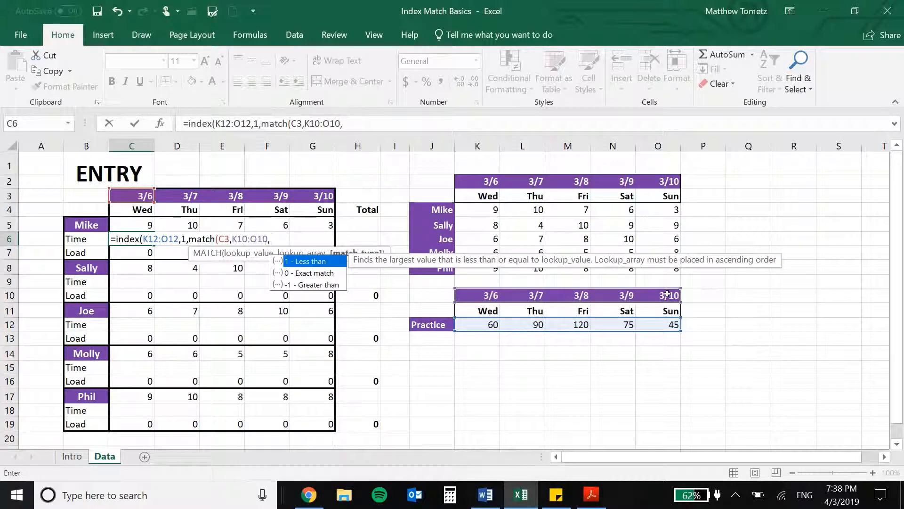
pyautogui.write('0)')
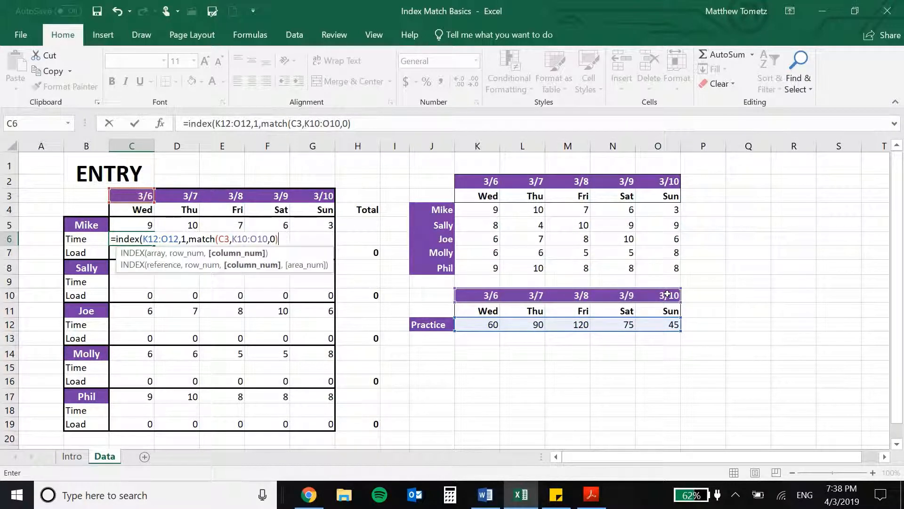
pyautogui.write(')')
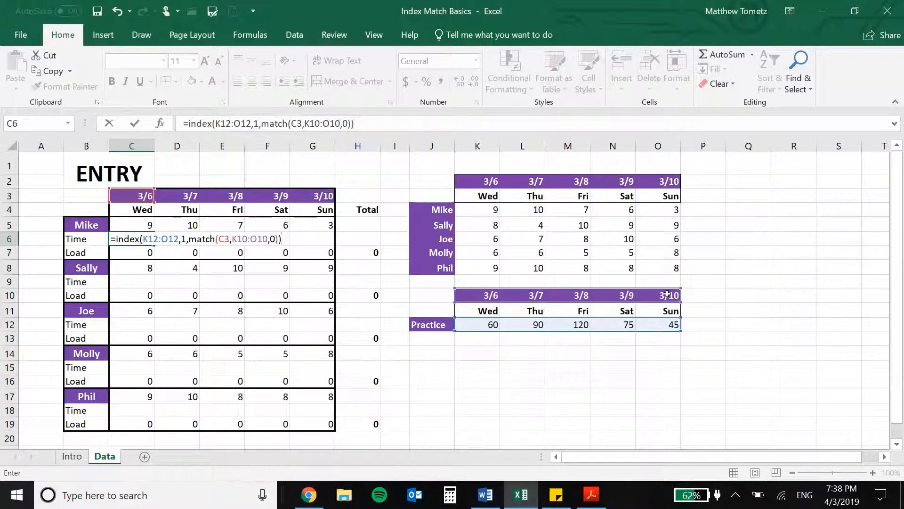
pyautogui.press('Return')
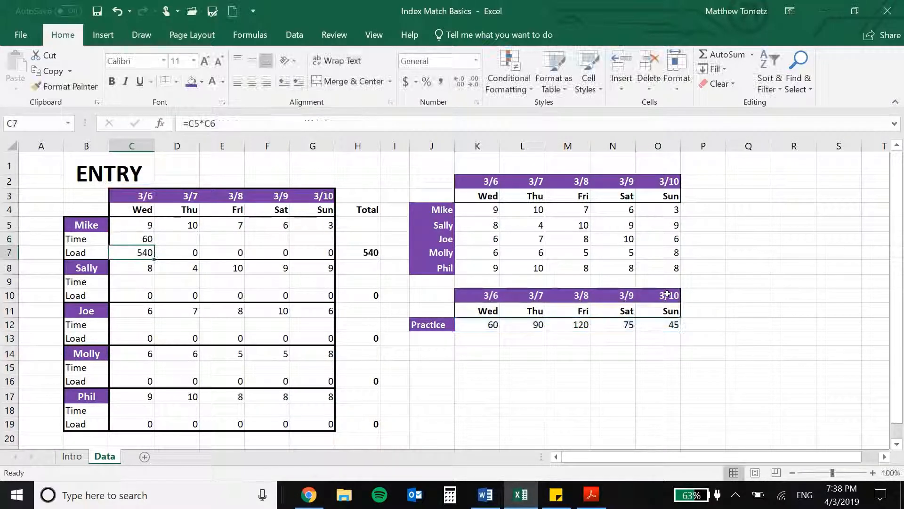
# Make the INDEX array in C6's formula absolute as $K$12:$O$12.
pyautogui.click(137, 239)
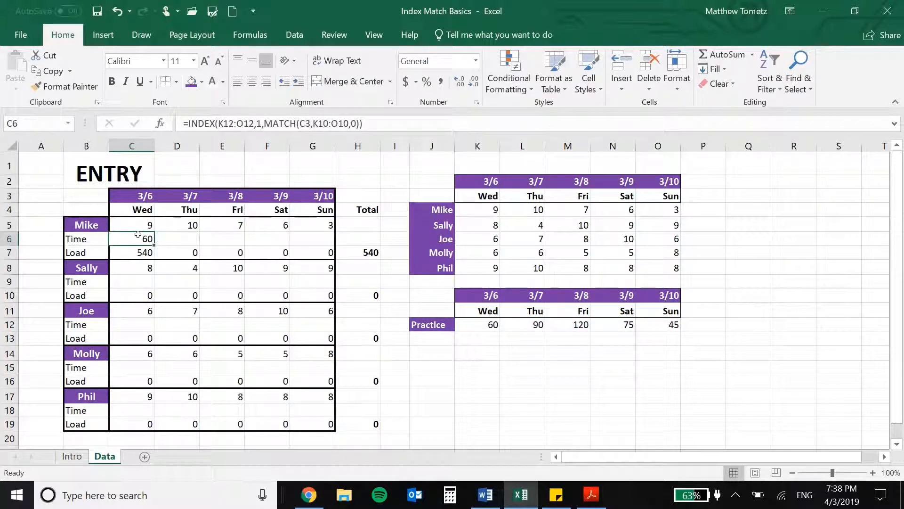
pyautogui.click(220, 124)
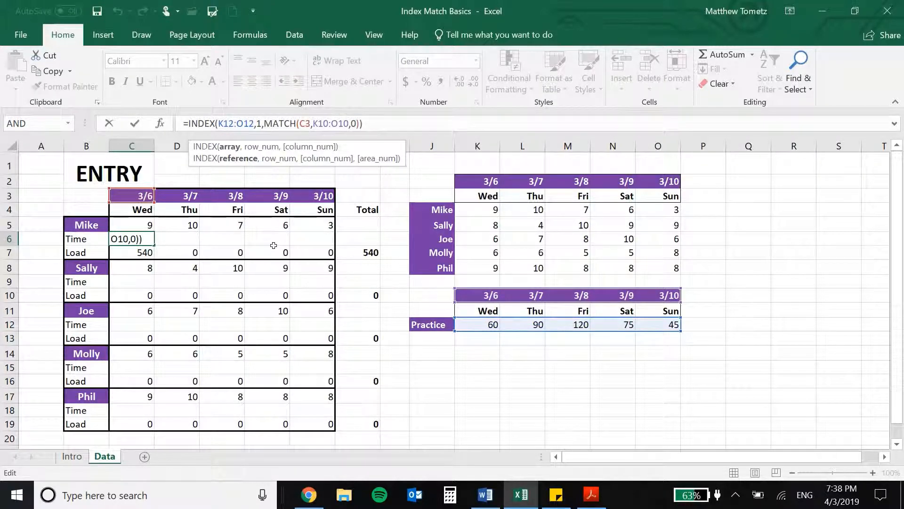
pyautogui.press('F4')
pyautogui.click(253, 116)
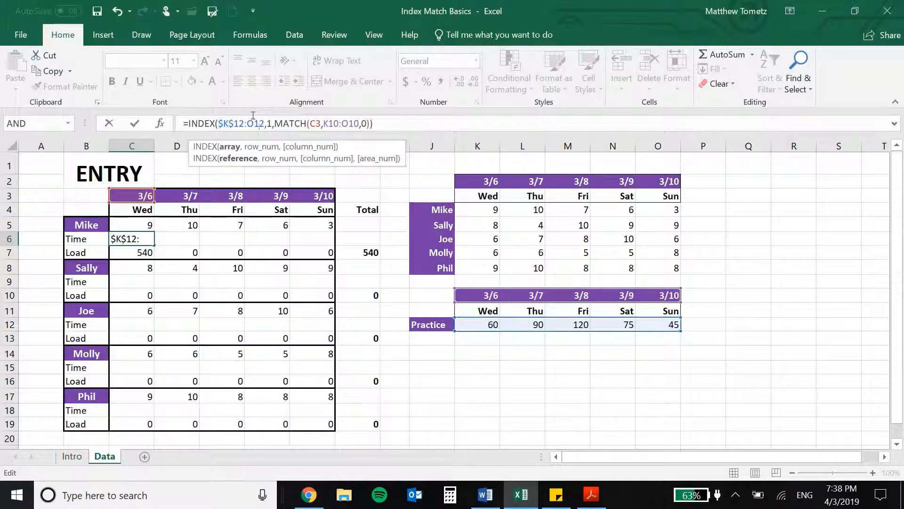
pyautogui.press('F4')
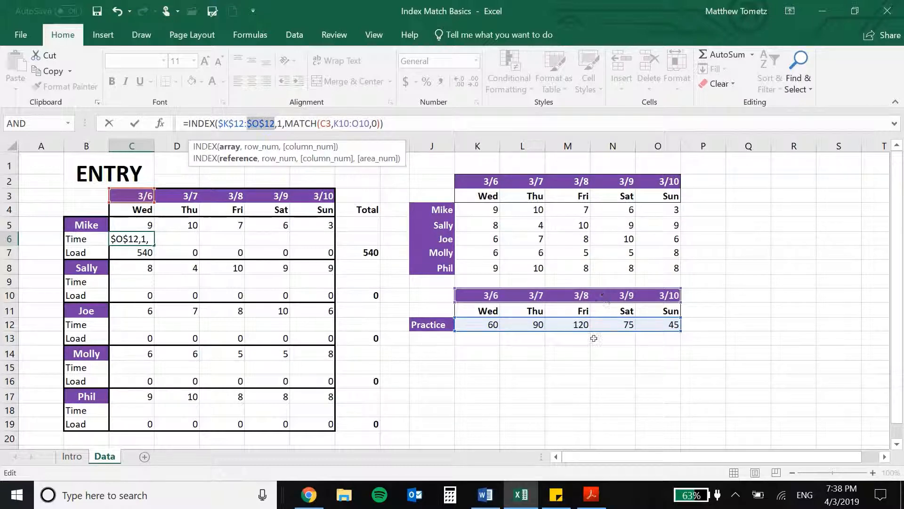
# In C6's MATCH, set the lookup value to C$3 and the lookup array to $K$10:$O$10, and enter the formula.
pyautogui.click(319, 116)
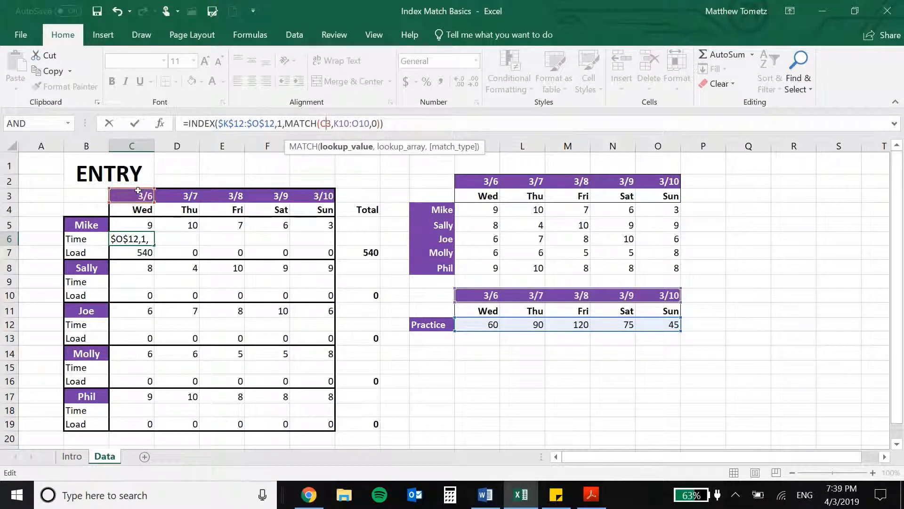
pyautogui.press('F4')
pyautogui.press('F4')
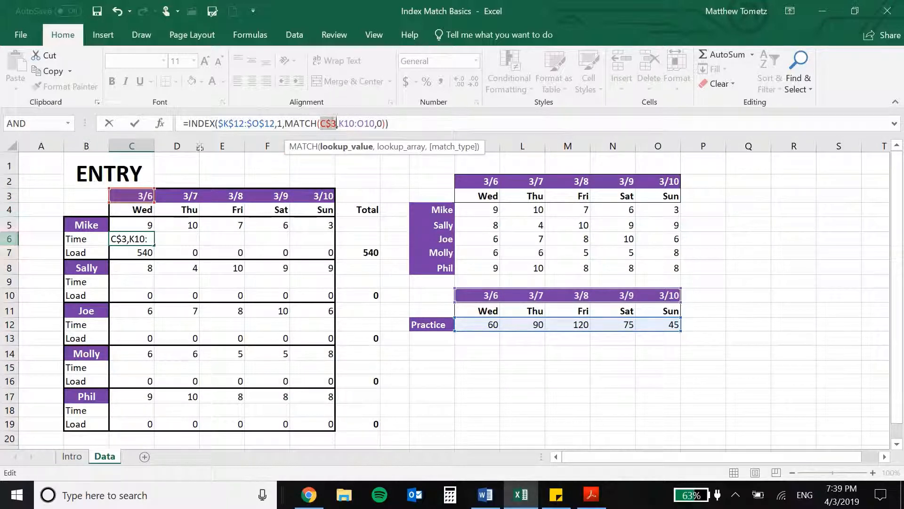
pyautogui.click(341, 121)
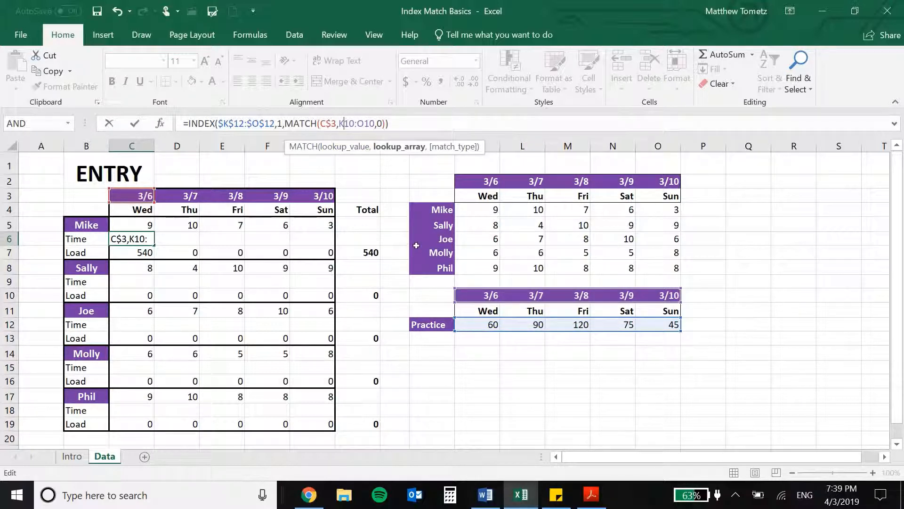
pyautogui.press('F4')
pyautogui.moveTo(367, 122); pyautogui.dragTo(384, 123)
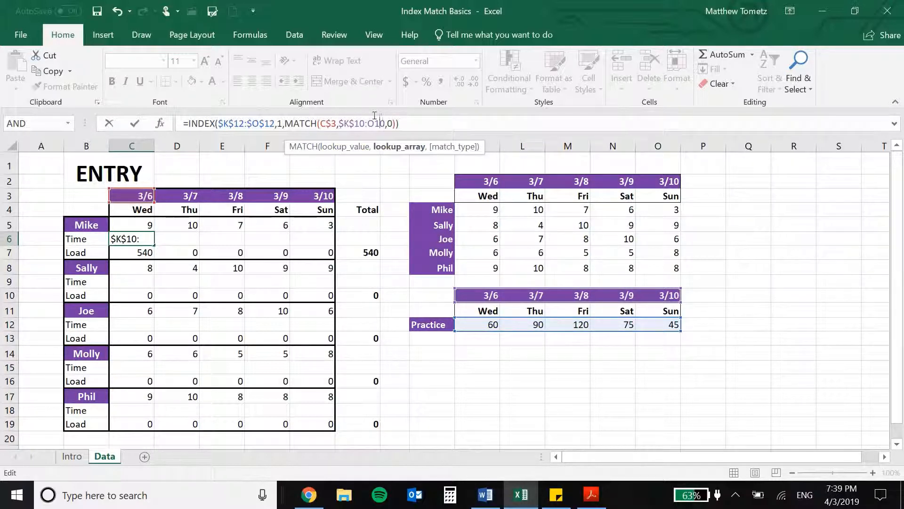
pyautogui.press('F4')
pyautogui.press('Return')
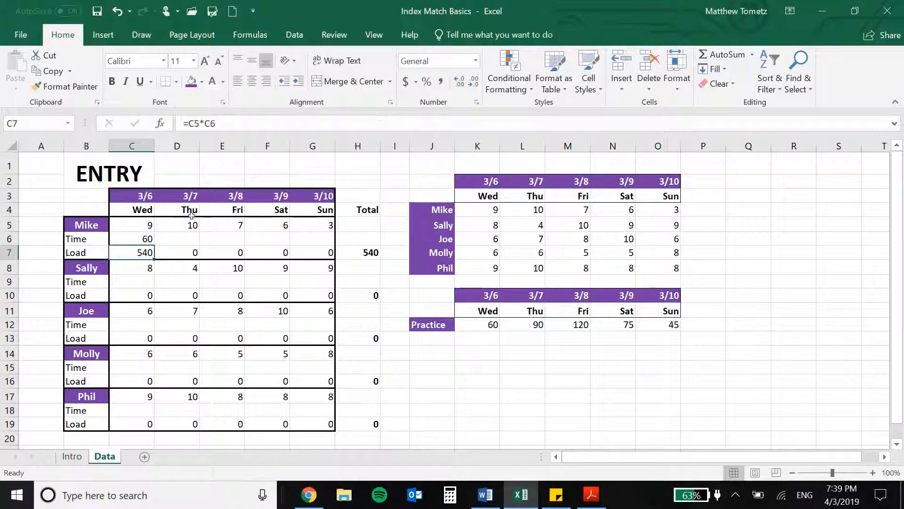
# Fill the C6 formula across to G6 and apply the cell formatting of C12:G12 to the filled cells.
pyautogui.click(144, 238)
pyautogui.moveTo(154, 245); pyautogui.dragTo(332, 239)
pyautogui.click(136, 318)
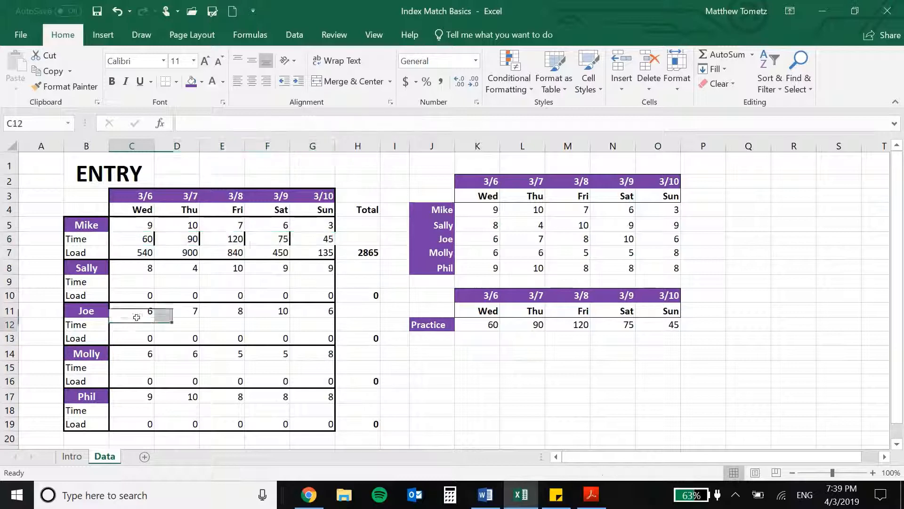
pyautogui.moveTo(136, 318); pyautogui.dragTo(315, 324)
pyautogui.click(70, 86)
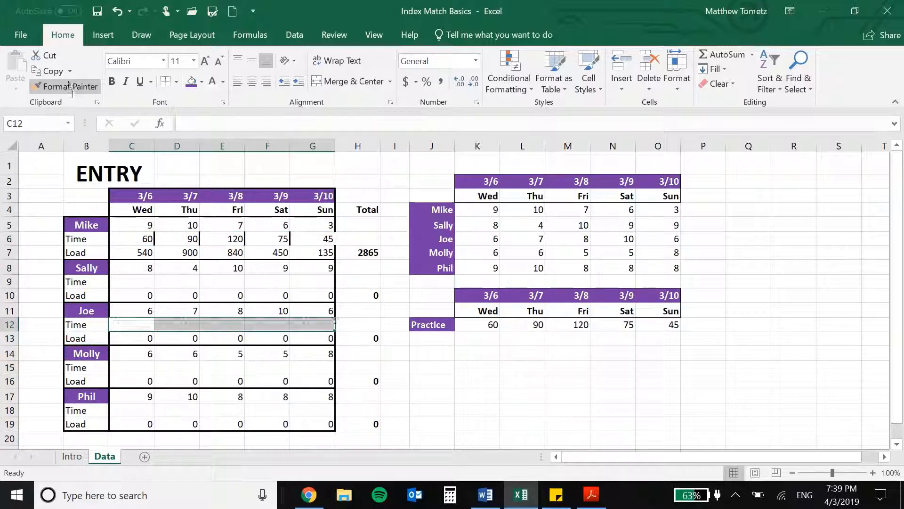
pyautogui.click(131, 232)
# Copy the formulas in C6:G6 into the other Time rows starting at C9, C12, C15 and C18.
pyautogui.hotkey('ctrl', 'c')
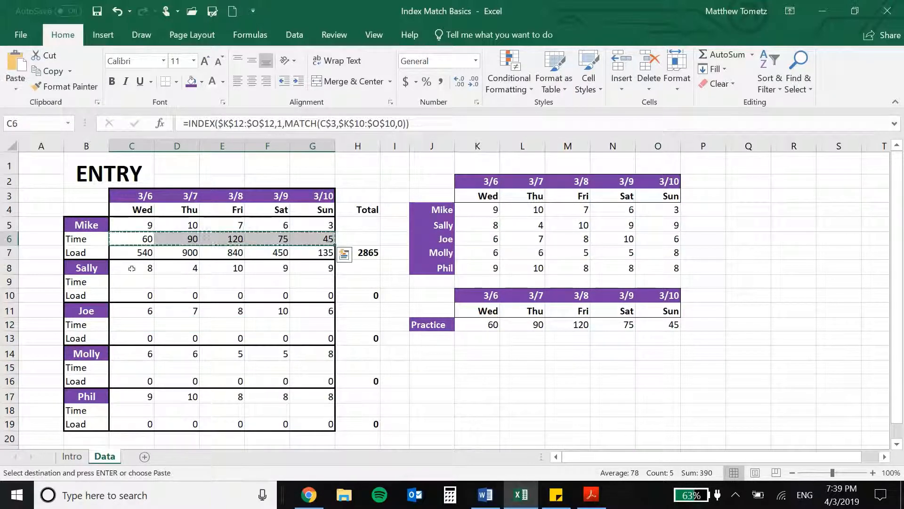
pyautogui.click(123, 281)
pyautogui.hotkey('ctrl', 'v')
pyautogui.click(128, 324)
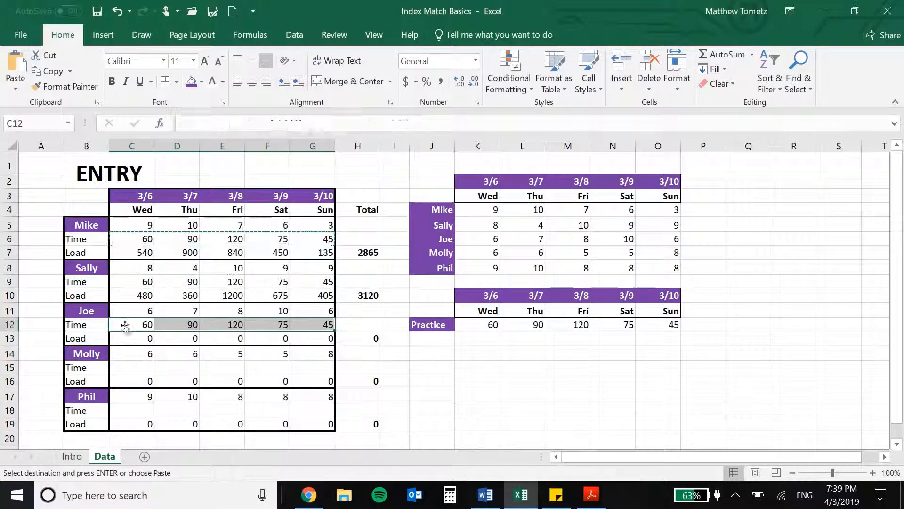
pyautogui.hotkey('ctrl', 'v')
pyautogui.click(125, 367)
pyautogui.hotkey('ctrl', 'v')
pyautogui.click(124, 408)
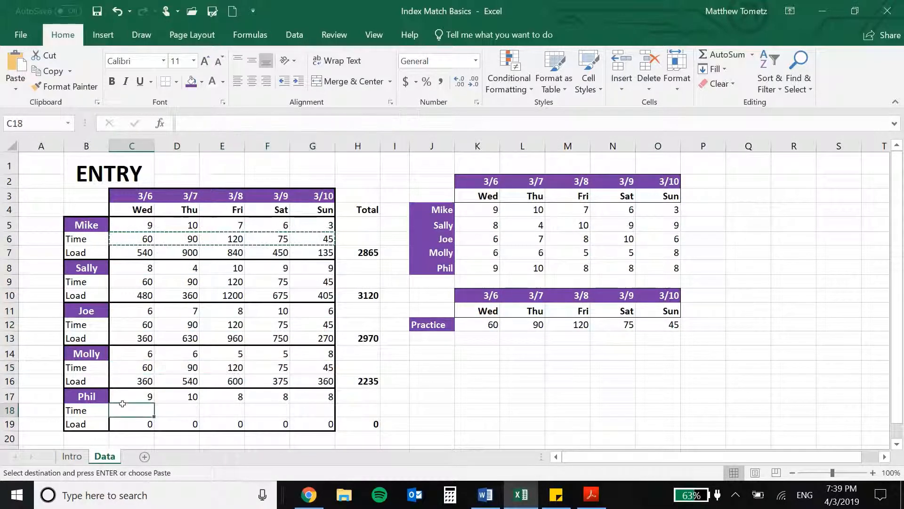
pyautogui.hotkey('ctrl', 'v')
pyautogui.press('Escape')
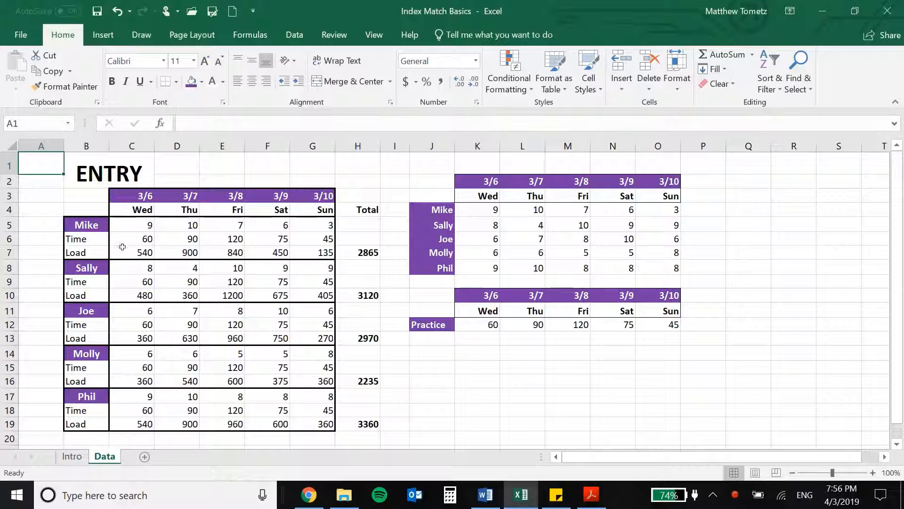
# Check which cells the total formula in H7 adds up.
pyautogui.doubleClick(357, 251)
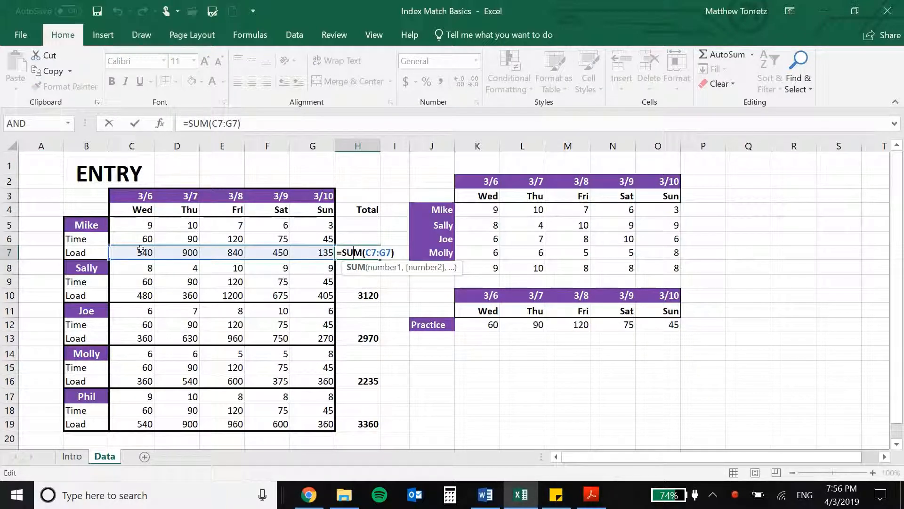
pyautogui.press('Return')
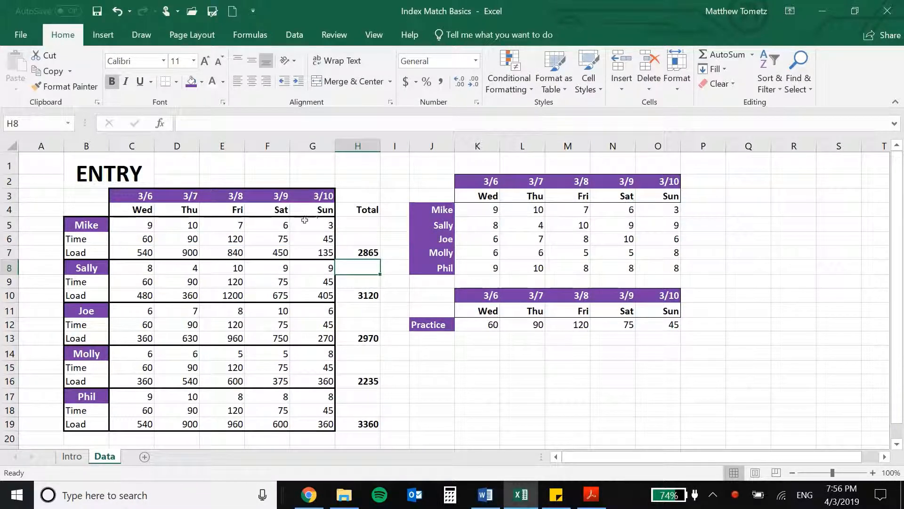
# Review C5's INDEX MATCH references, shifting the date lookup array to $L$2:$P$2 and moving it back to $K$2:$O$2.
pyautogui.doubleClick(141, 225)
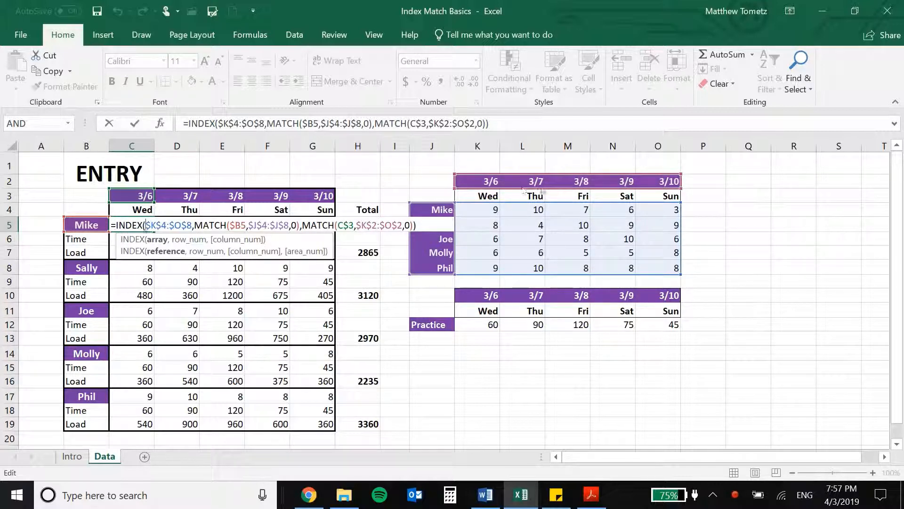
pyautogui.moveTo(525, 190); pyautogui.dragTo(550, 190)
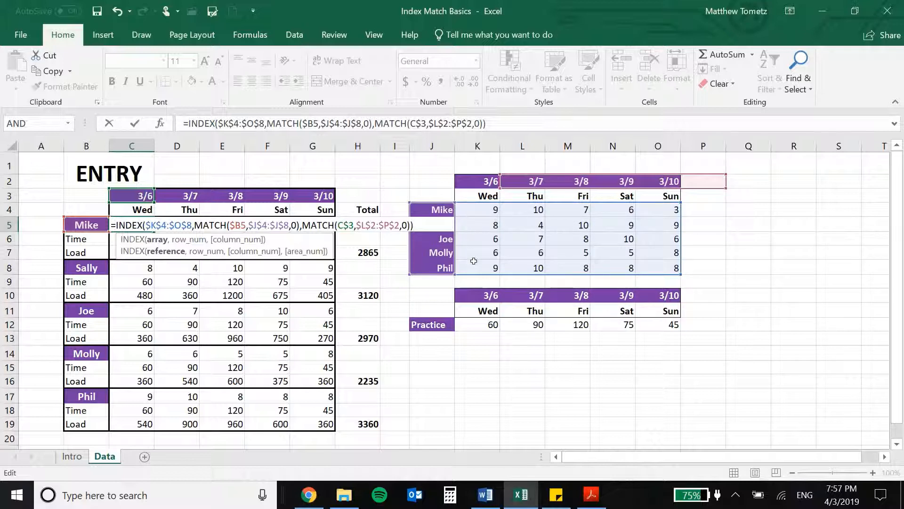
pyautogui.moveTo(516, 188); pyautogui.dragTo(487, 183)
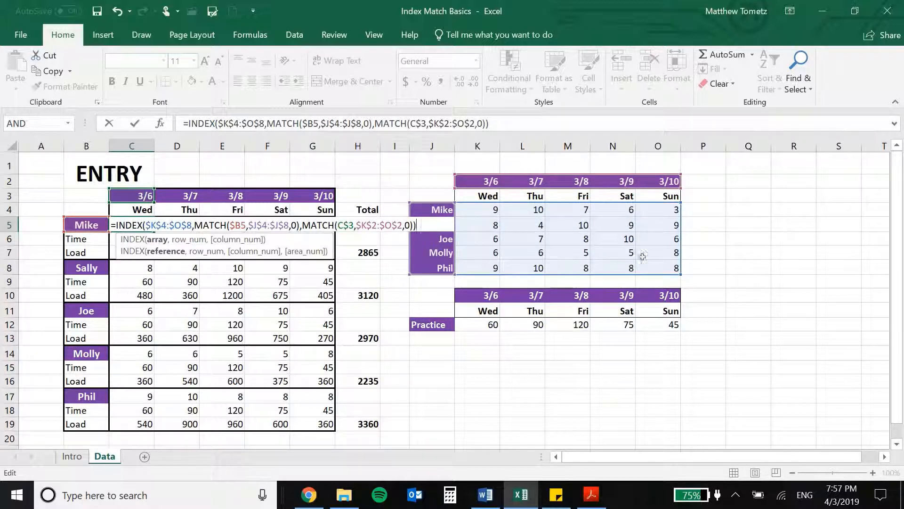
pyautogui.press('Return')
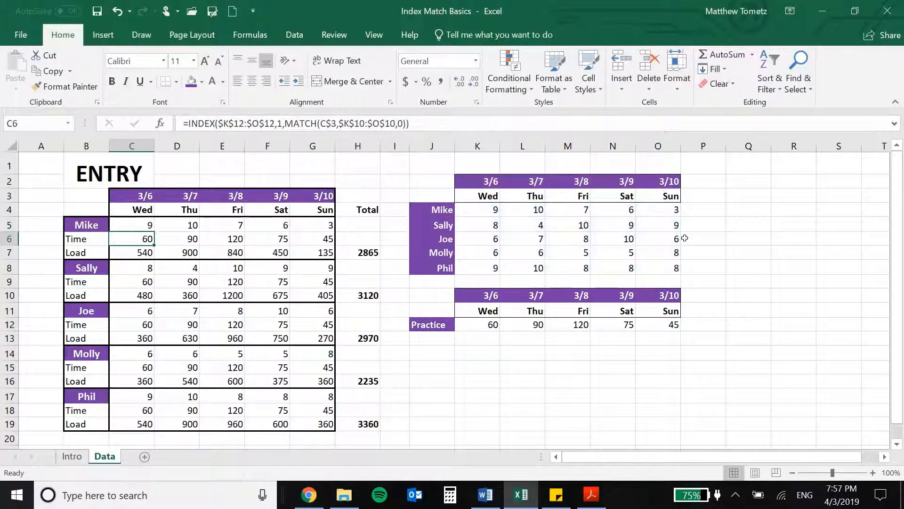
pyautogui.click(38, 165)
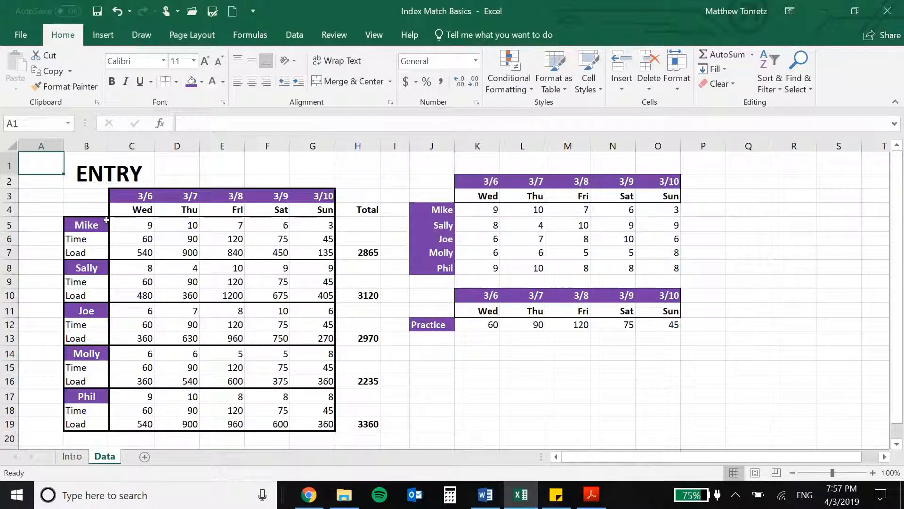